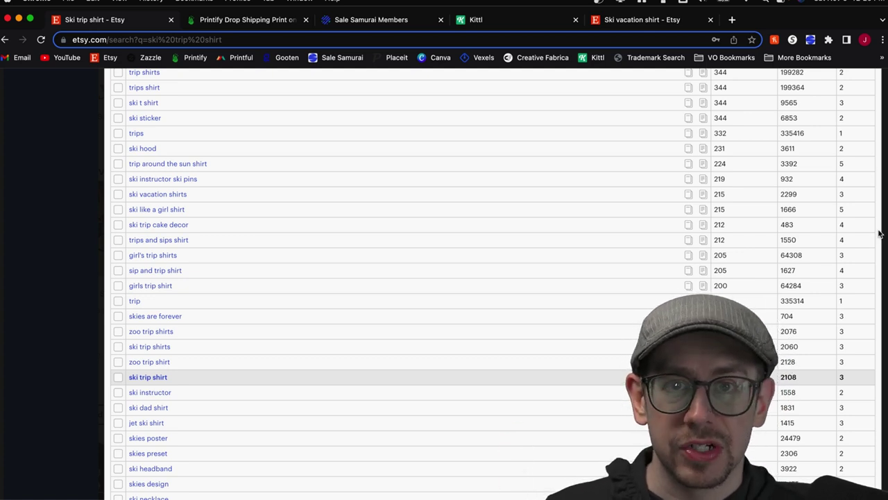
Review the related keywords for ski trip shirts, and examine the designs in the Etsy search results for "ski vacation shirt".
scroll(673, 200, down, 3)
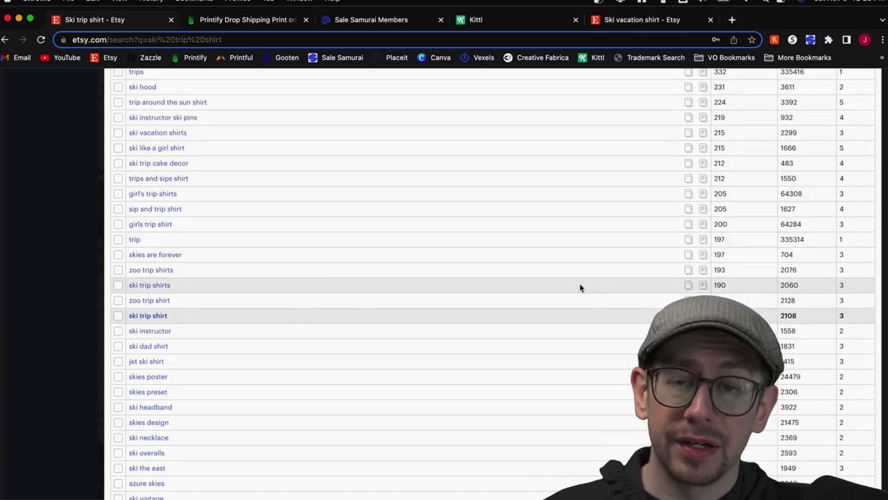
key(ctrl+shift+Tab)
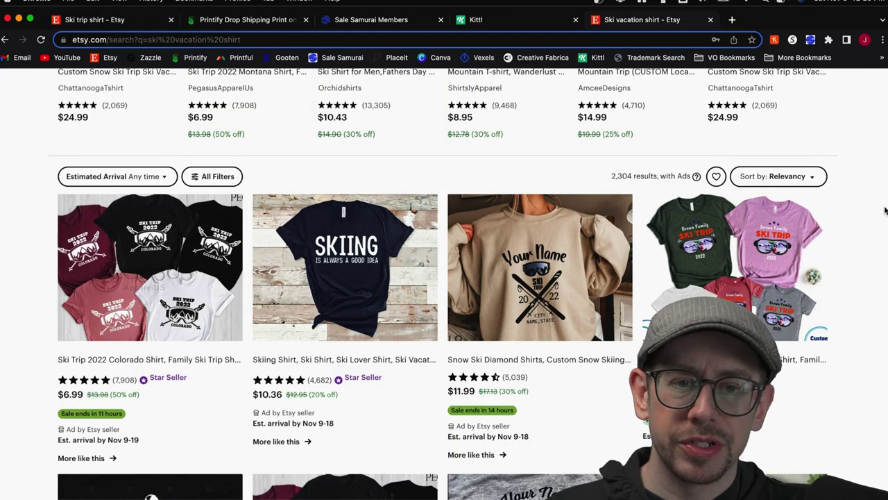
scroll(881, 211, down, 3)
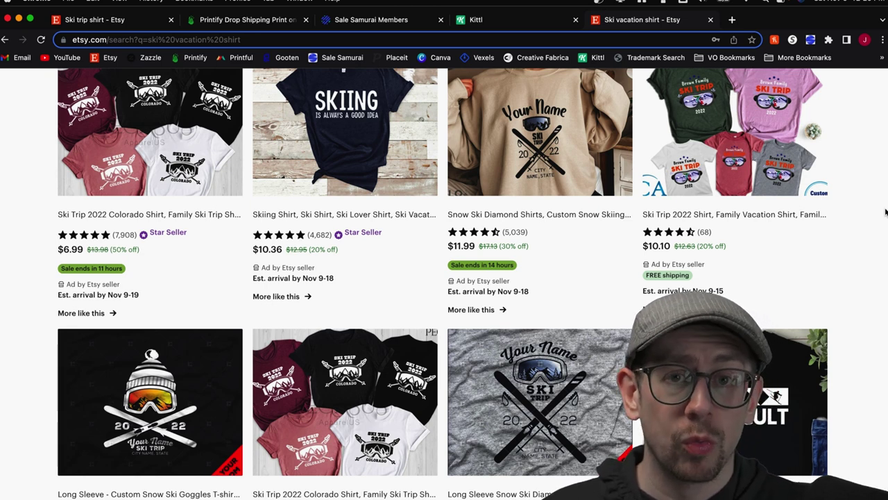
scroll(377, 149, down, 4)
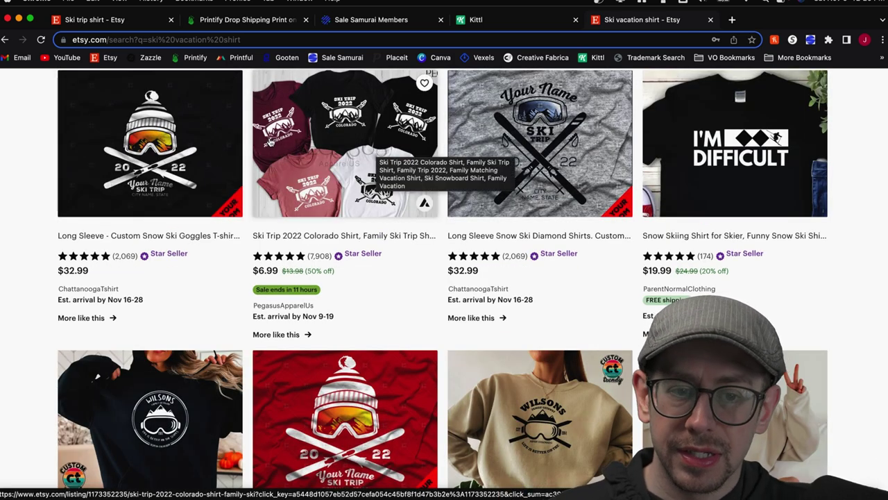
scroll(380, 207, down, 3)
scroll(408, 184, up, 3)
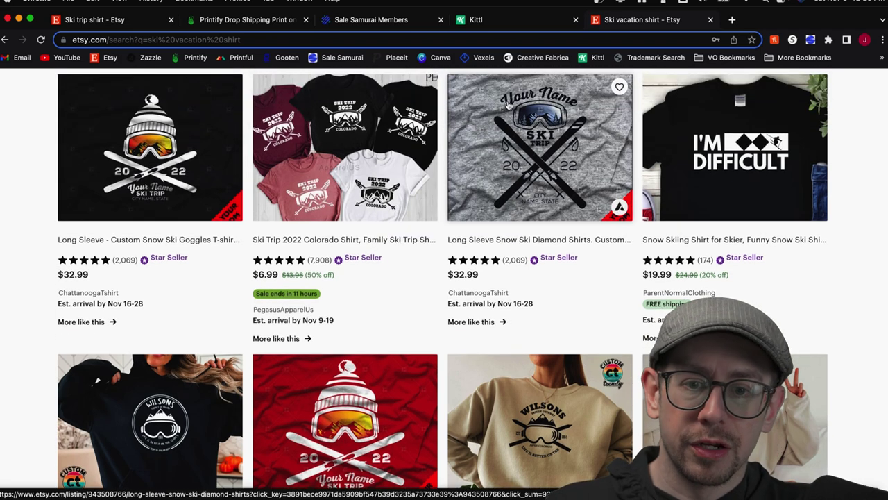
scroll(218, 151, down, 1)
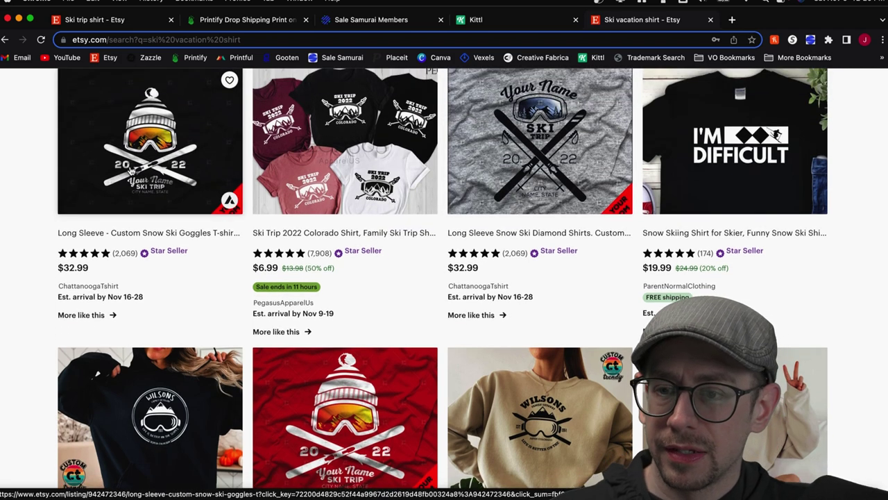
scroll(229, 170, down, 3)
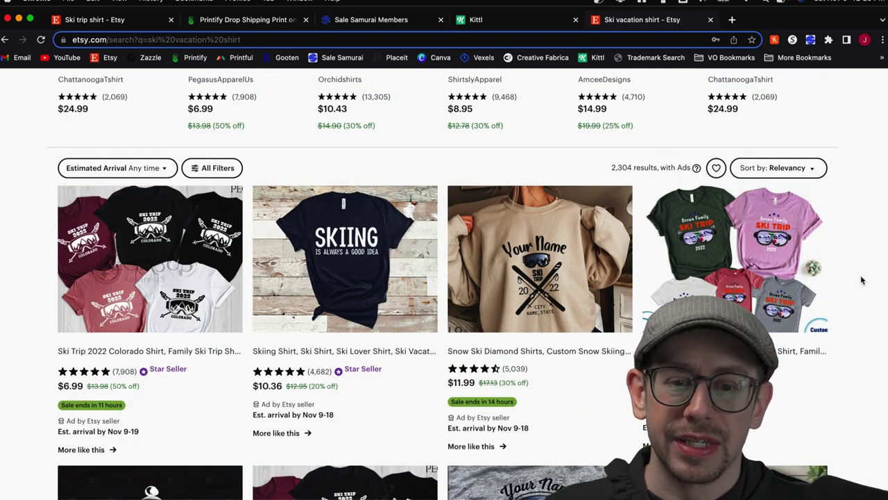
scroll(846, 267, down, 1)
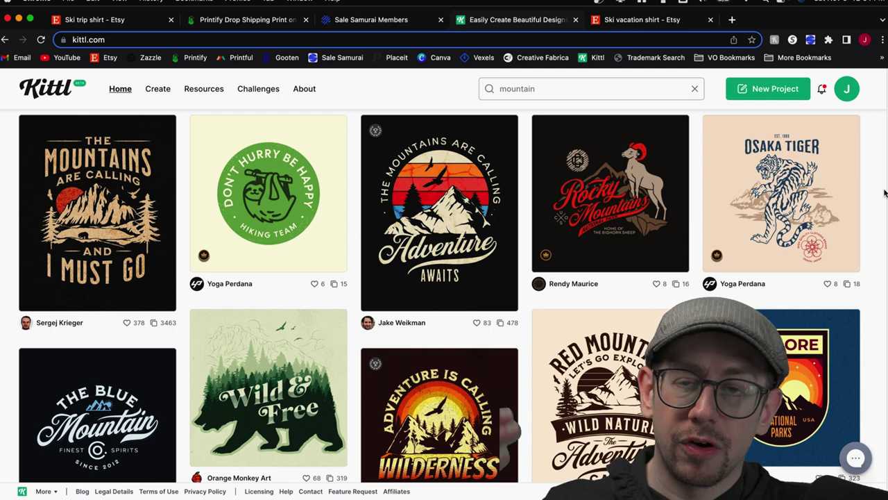
Browse the mountain design templates on Kittl and open the Wilderness T-shirt template for a closer look.
scroll(885, 194, down, 5)
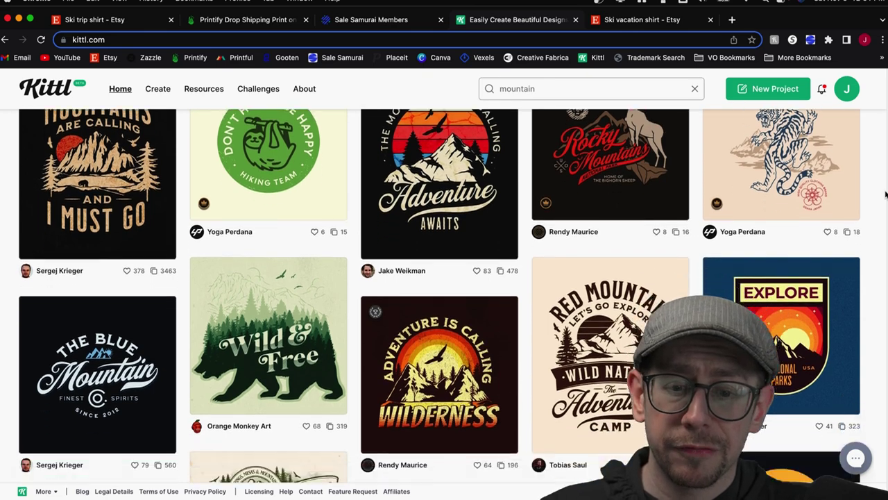
click(427, 203)
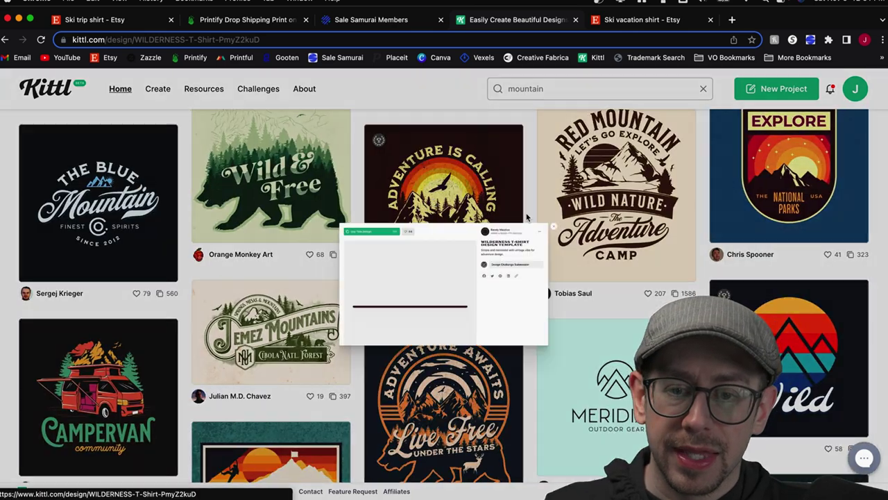
scroll(635, 305, down, 3)
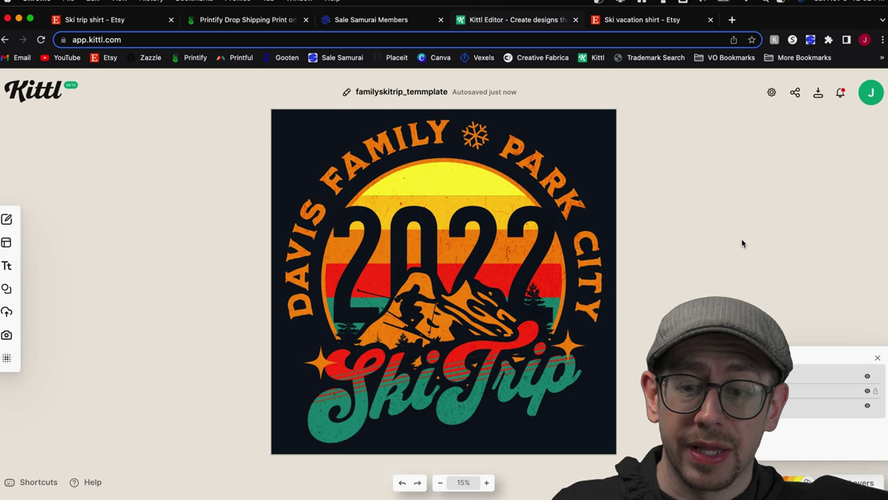
Inspect the grouped artwork of the familyskitrip_temmplate design and look through the skiing elements.
click(393, 303)
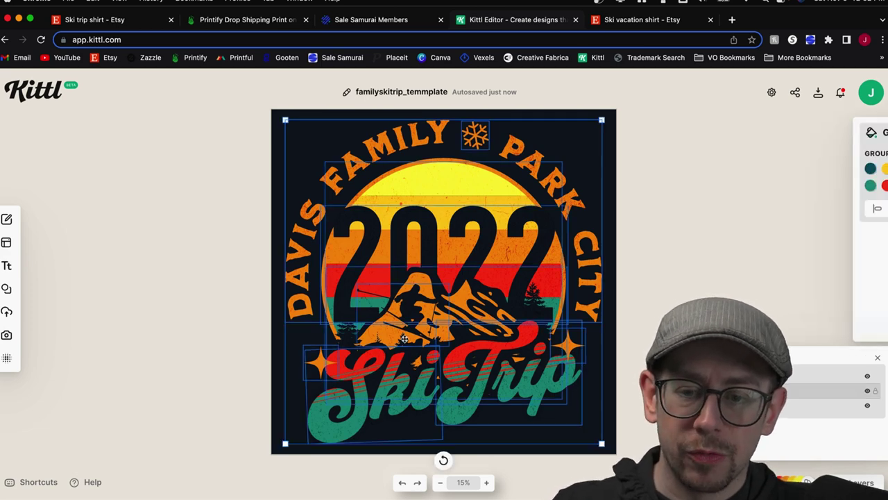
click(223, 274)
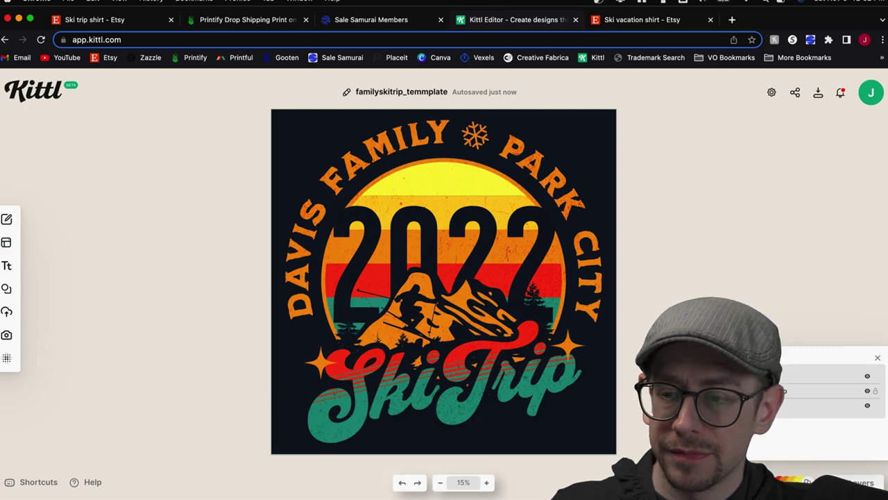
click(7, 288)
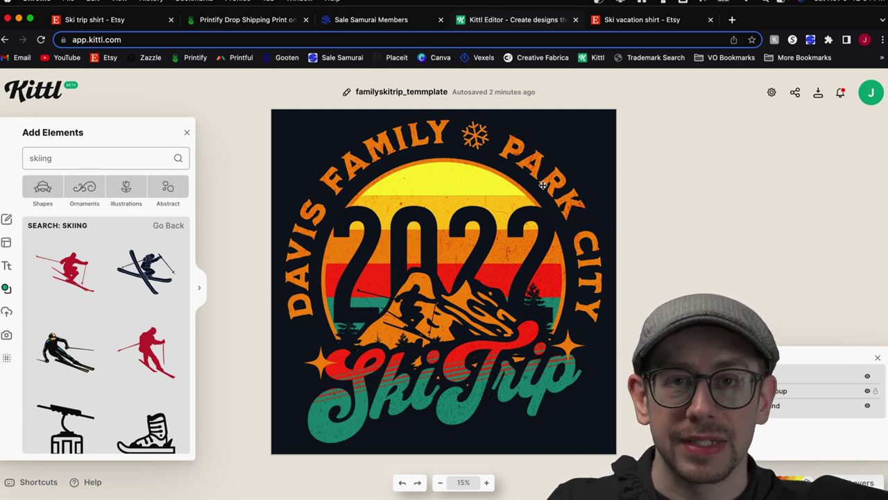
Ungroup the 2022 ski trip artwork into individually editable layers.
click(372, 145)
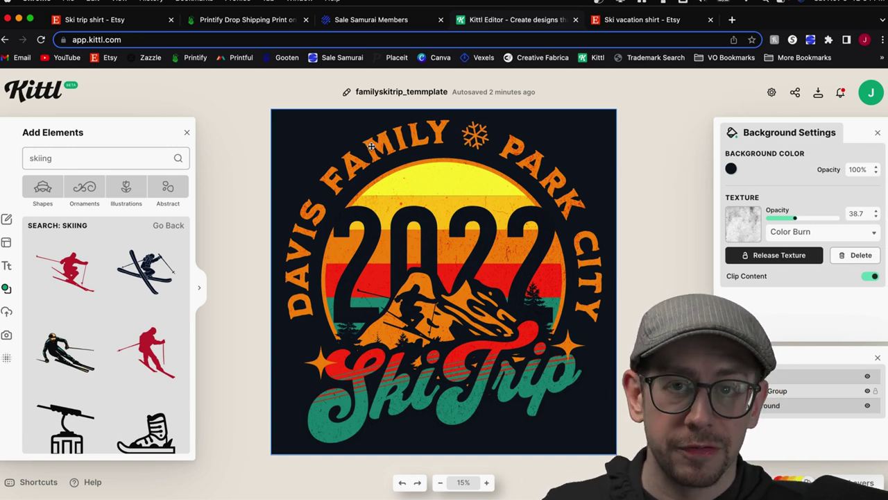
click(372, 146)
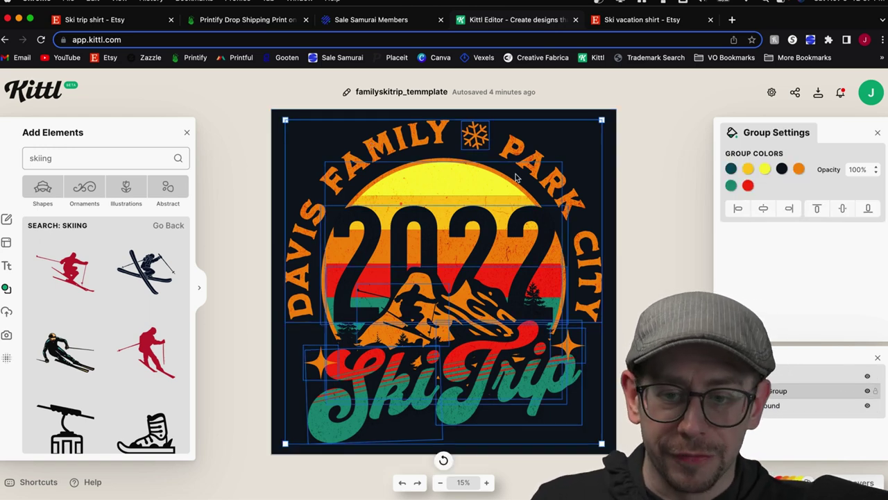
click(663, 199)
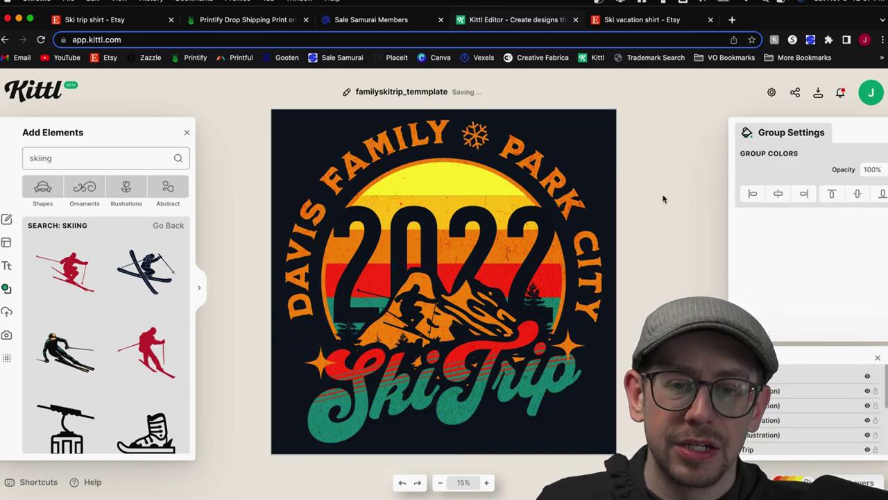
Replace the surname in the arched family text above the sun with the customer's surname.
double_click(377, 139)
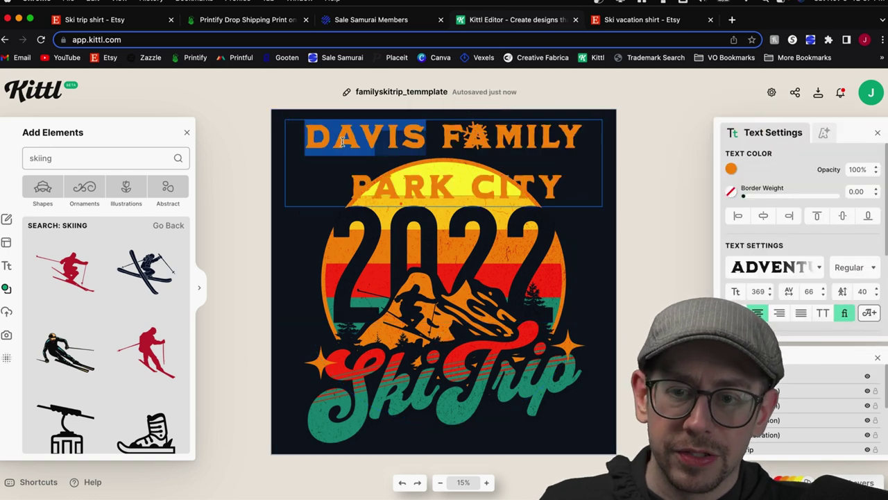
click(343, 141)
drag(306, 139, 424, 138)
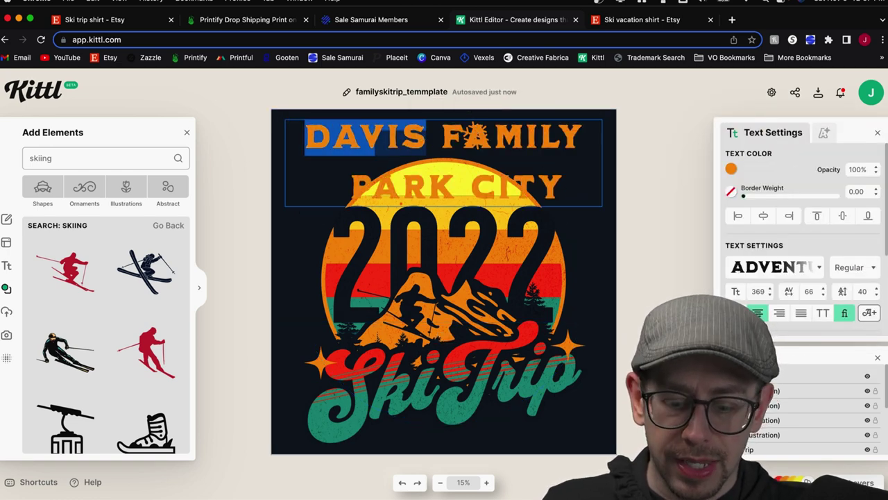
text(SMITH)
key(Escape)
Change the location in the arched text to JACKSON HOLE and open the design's download options.
double_click(541, 154)
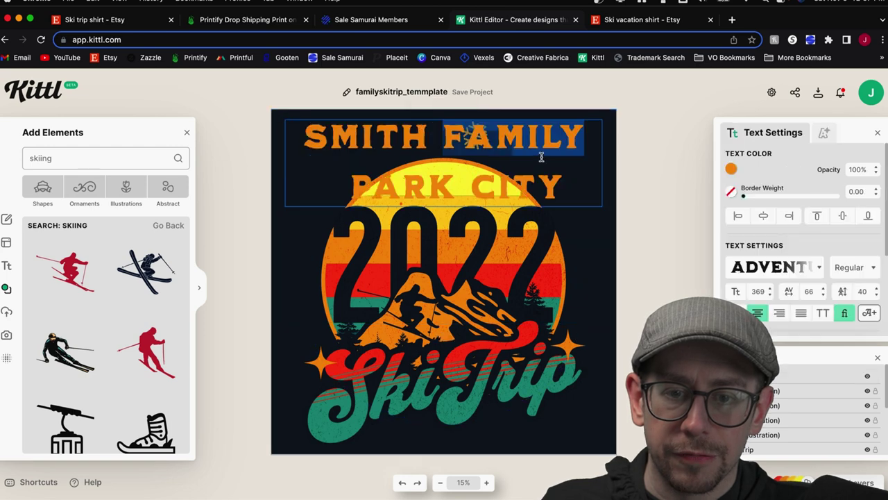
click(533, 156)
drag(352, 179, 562, 179)
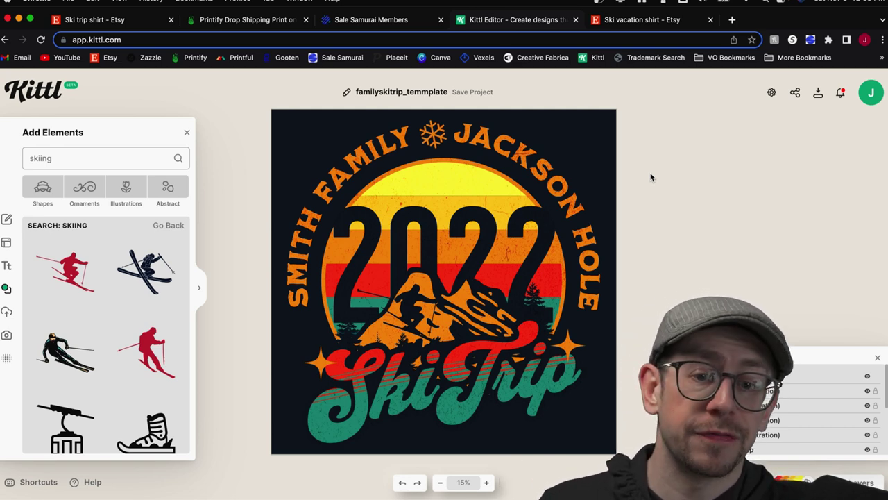
click(818, 93)
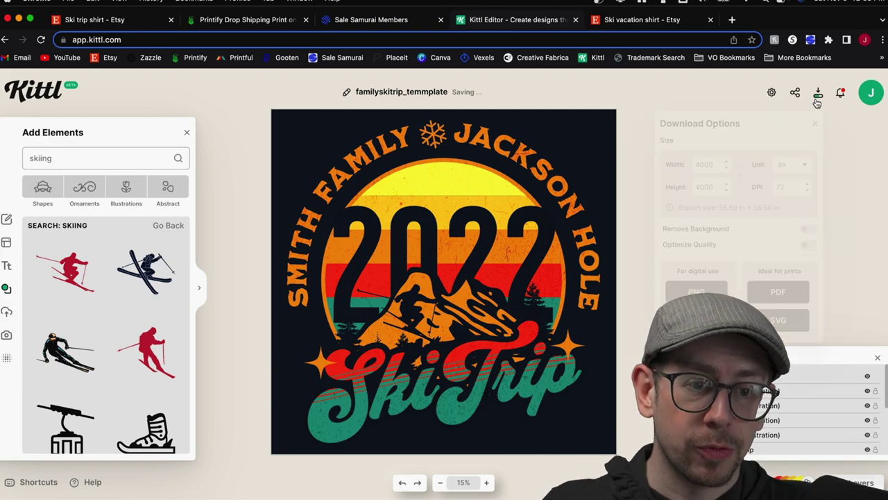
click(637, 220)
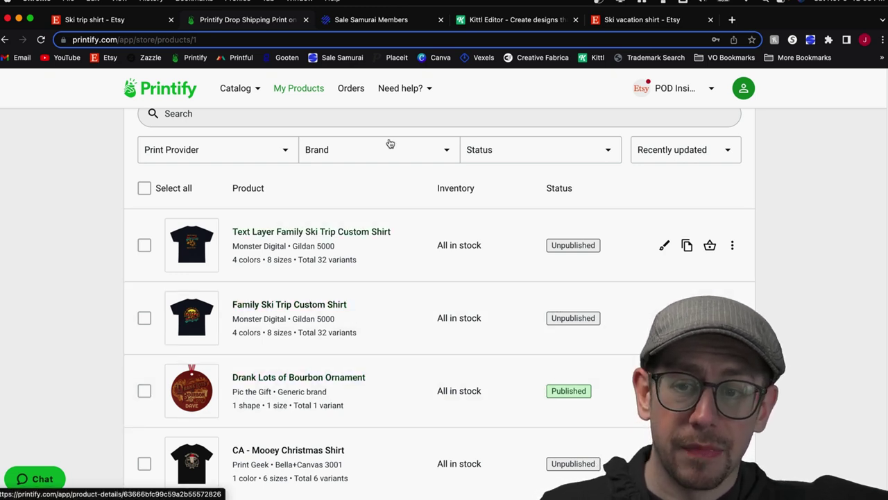
Switch to Printify and preview the mockups of the Family Ski Trip Custom Shirt.
scroll(372, 113, down, 1)
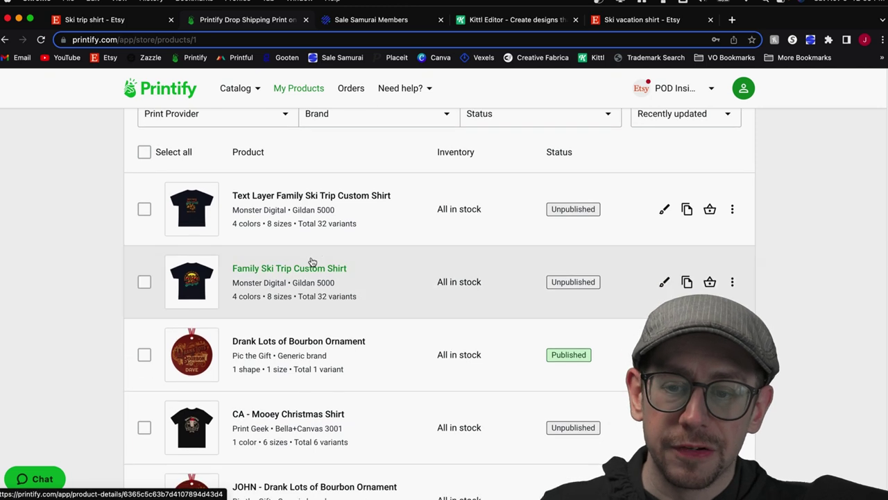
click(199, 285)
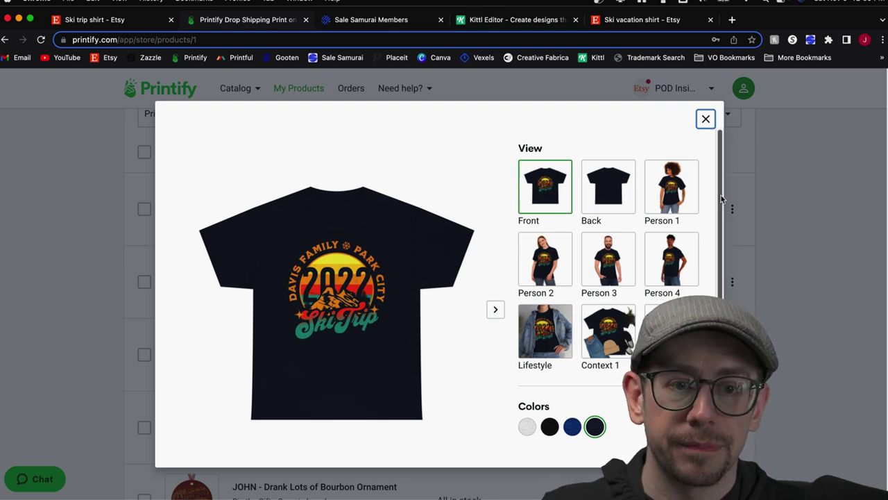
click(727, 208)
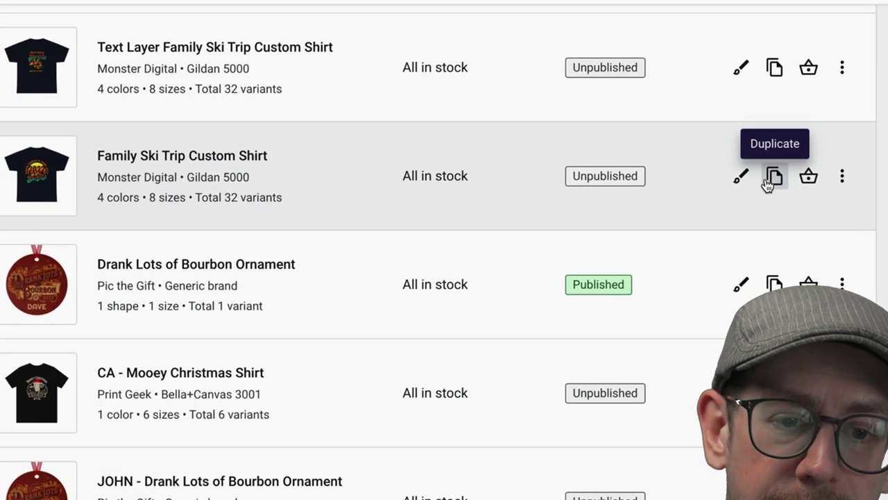
Duplicate the Family Ski Trip Custom Shirt product and open the copy in the design editor.
click(770, 181)
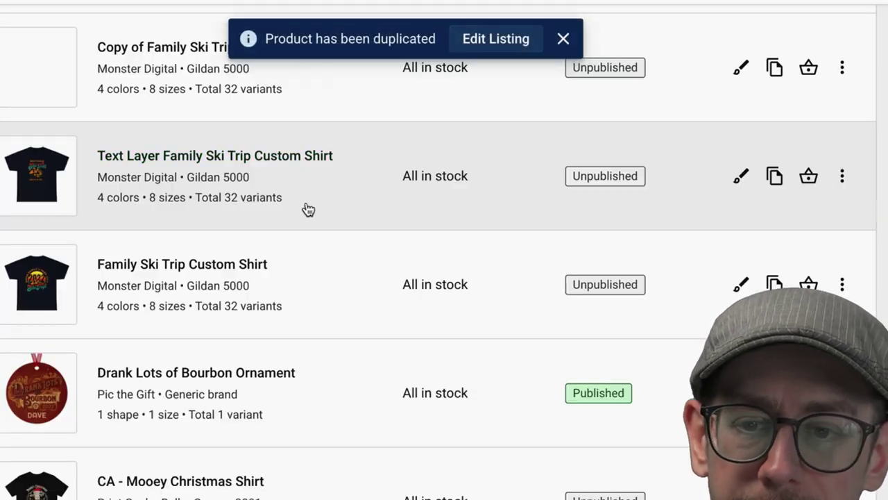
scroll(308, 209, up, 1)
click(740, 138)
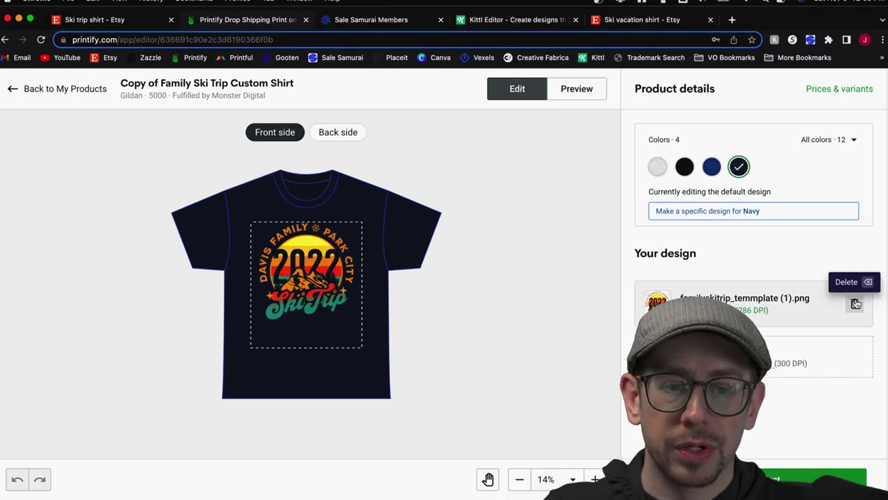
Replace the copied shirt's design with familyskitrip_temmplate (2).png, scaled to about 102% and placed at the top of the front print area.
click(856, 303)
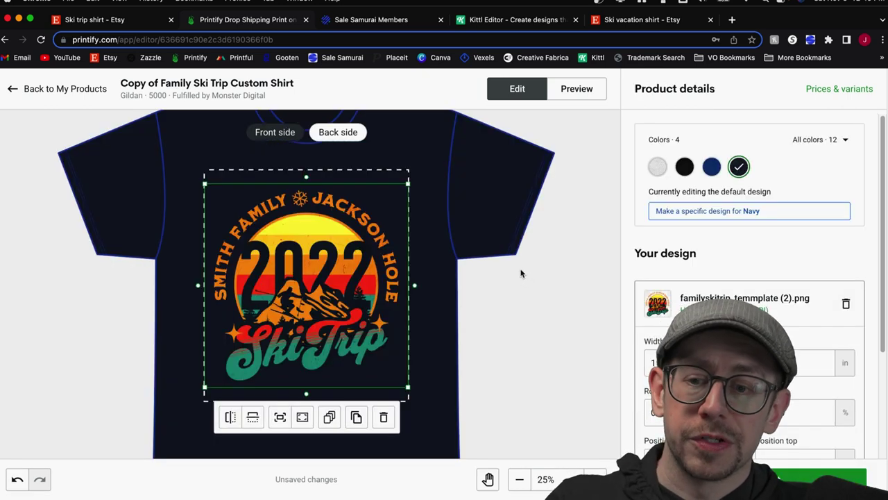
drag(408, 184, 388, 177)
mouse_move(318, 236)
mouse_down()
mouse_move(323, 262)
mouse_move(327, 248)
mouse_up()
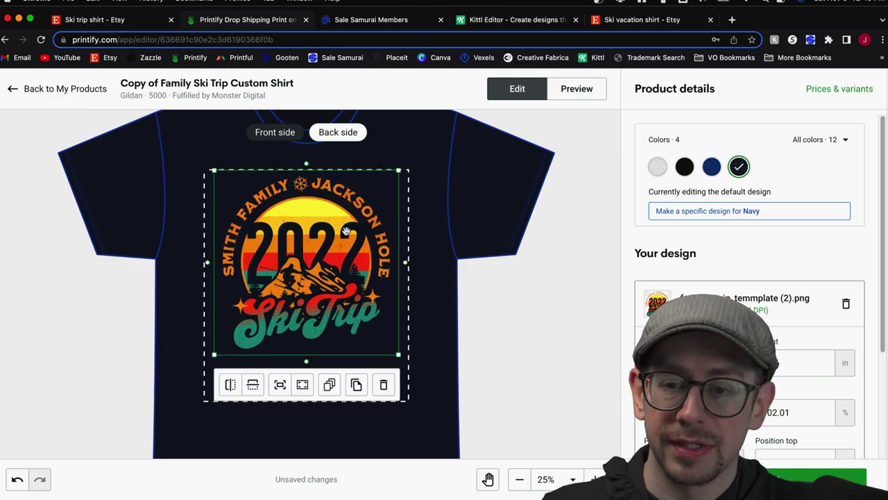
drag(346, 232, 347, 229)
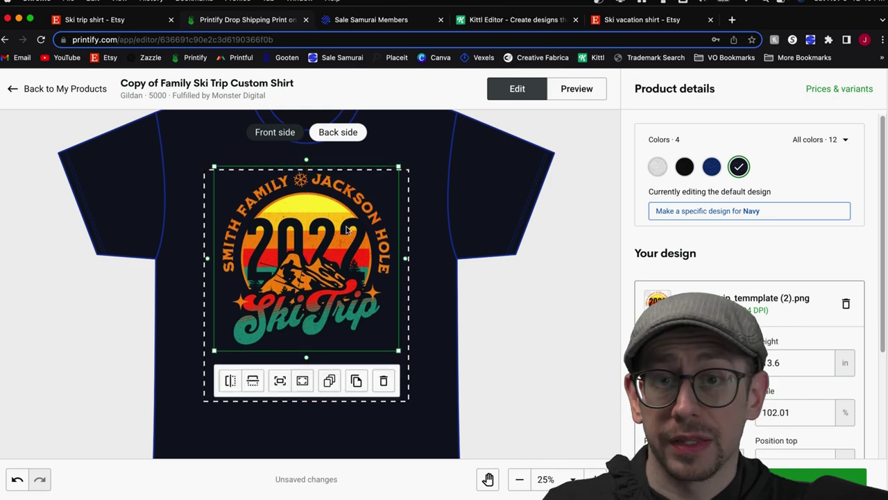
scroll(703, 277, down, 1)
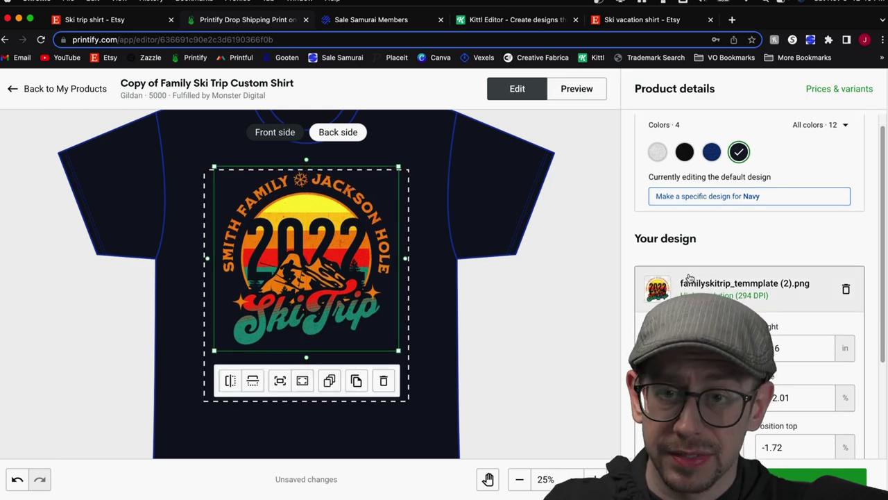
scroll(691, 276, down, 1)
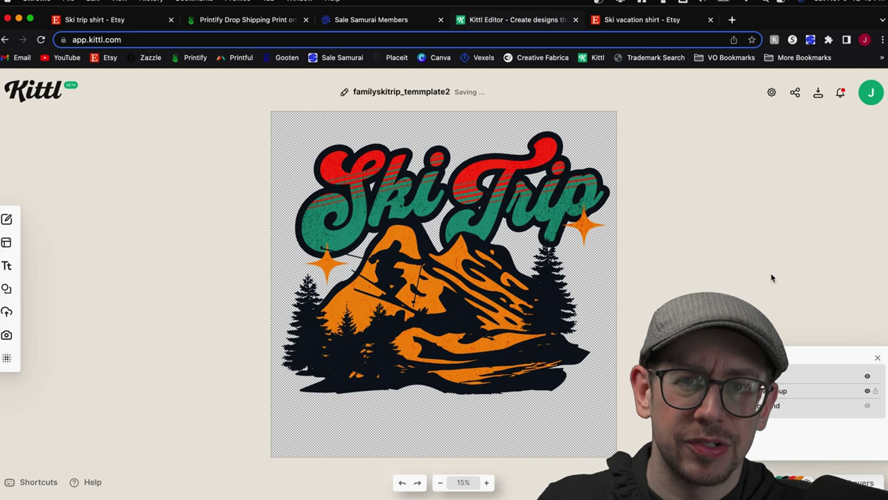
Switch to Kittl and inspect the grouped Ski Trip mountain artwork in familyskitrip_temmplate2.
click(544, 371)
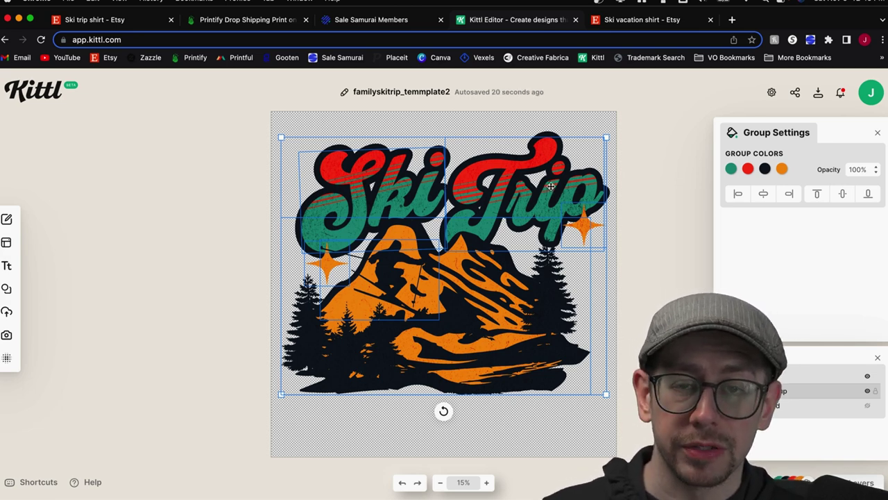
click(662, 222)
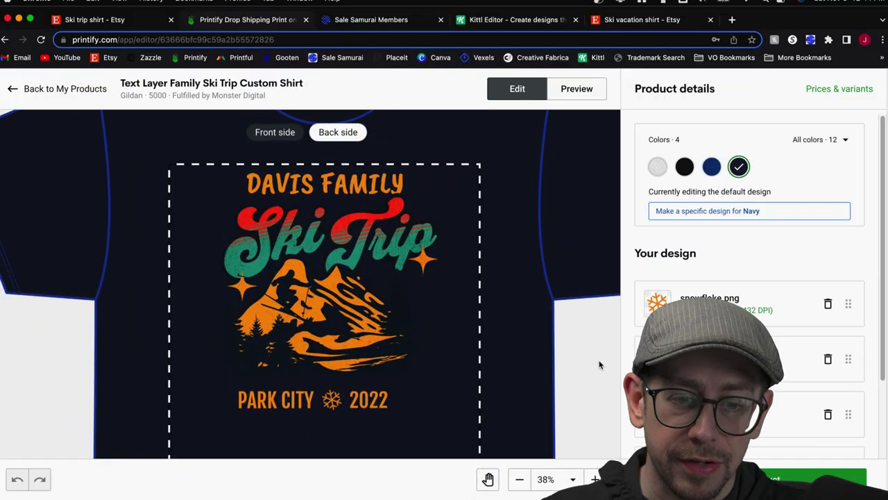
Examine the separate layers of the text layer shirt design: the Ski Trip artwork, the family name, the PARK CITY text and the 2022 text.
click(415, 304)
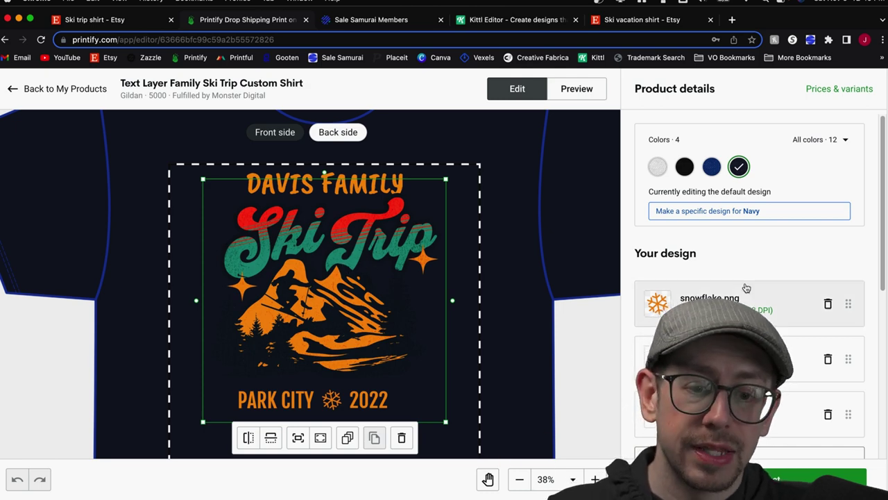
scroll(747, 285, down, 5)
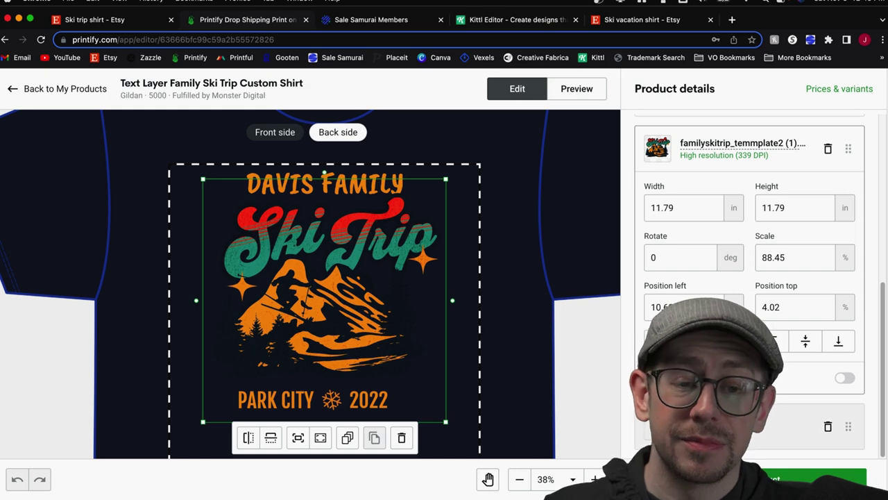
click(358, 188)
click(297, 404)
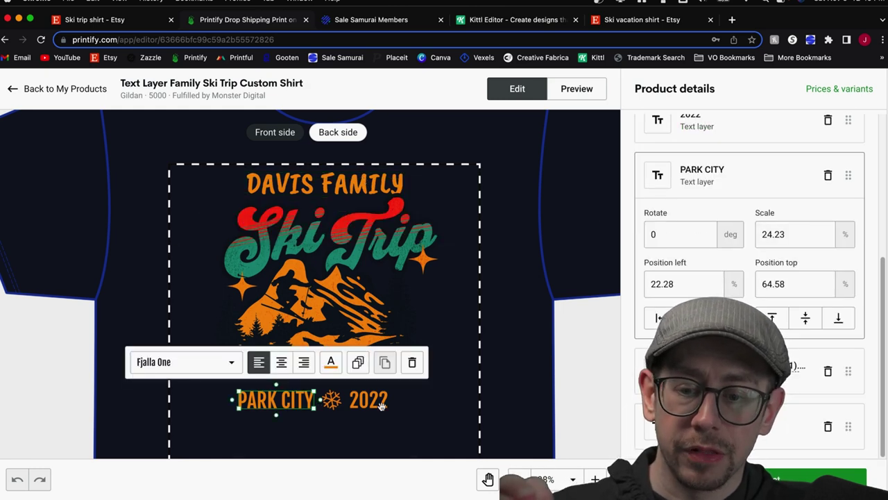
click(379, 404)
Open the hex color code of the family name text above the Ski Trip artwork.
click(385, 188)
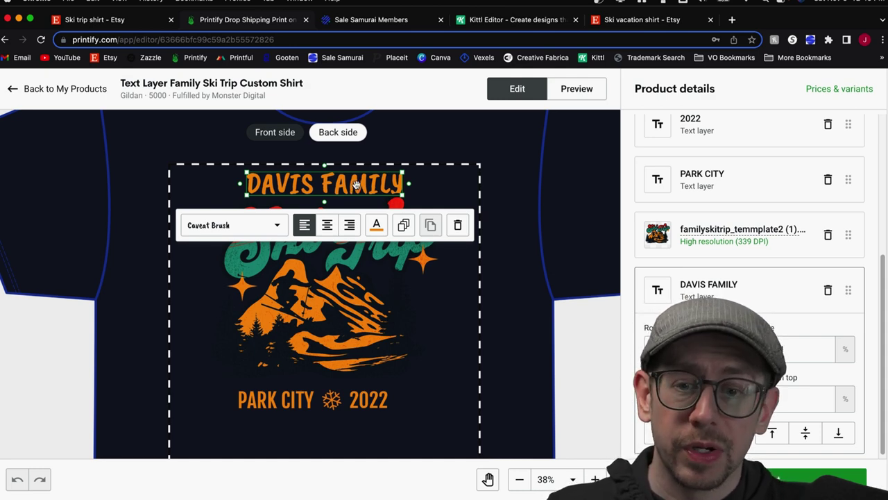
click(376, 224)
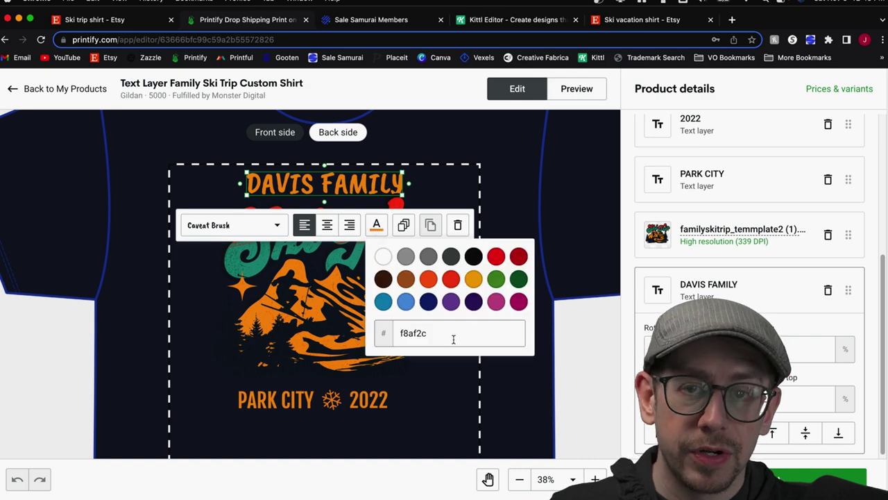
click(451, 338)
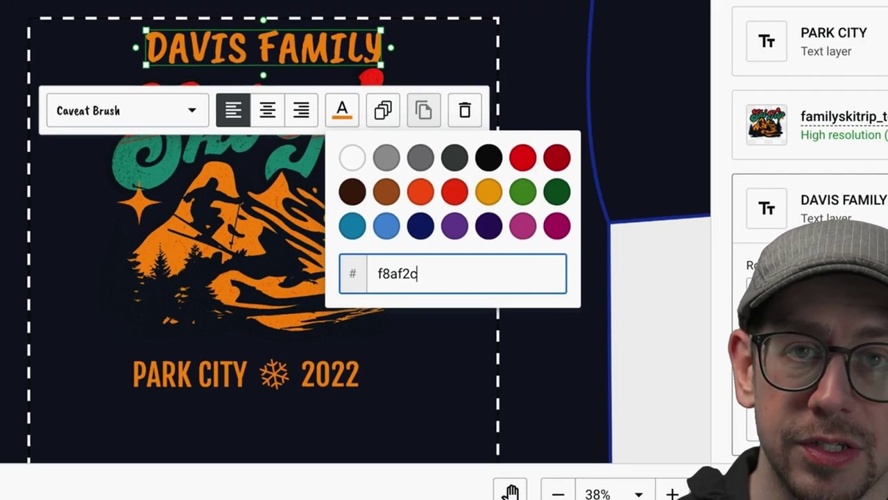
Switch to Kittl and select the hex code of the orange used in the grouped Ski Trip mountain artwork.
click(485, 21)
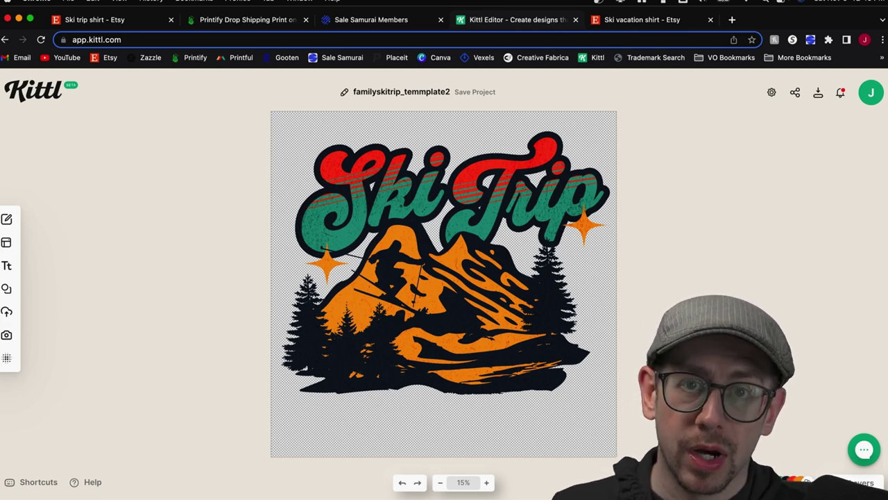
click(498, 303)
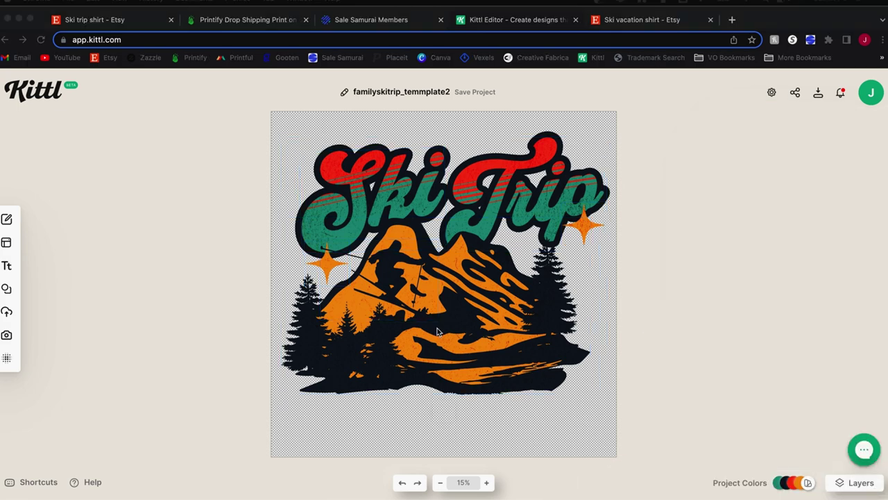
click(472, 300)
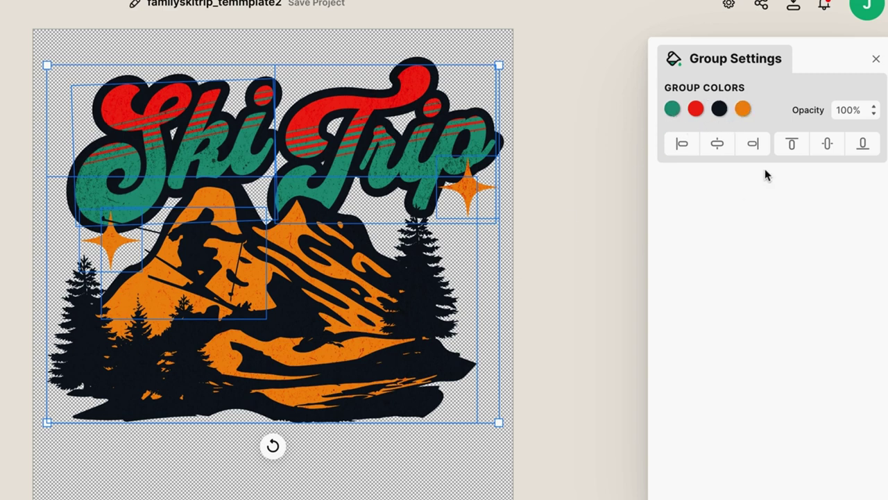
click(744, 109)
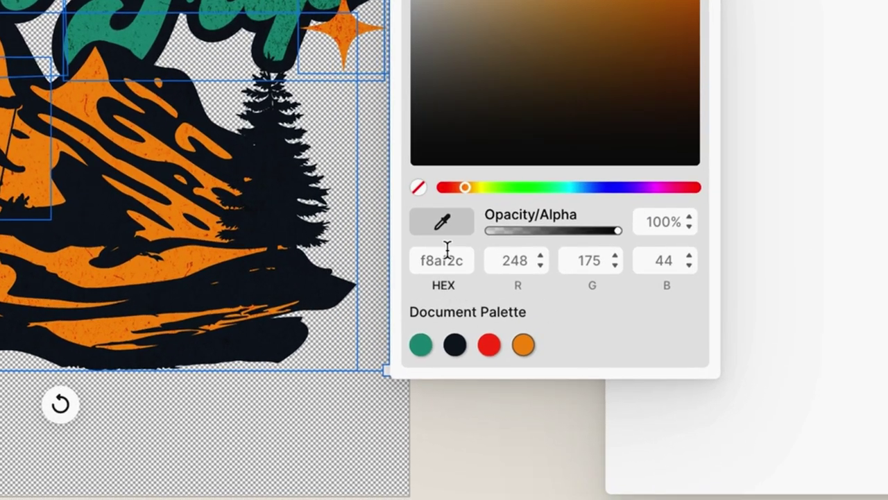
click(547, 343)
double_click(459, 259)
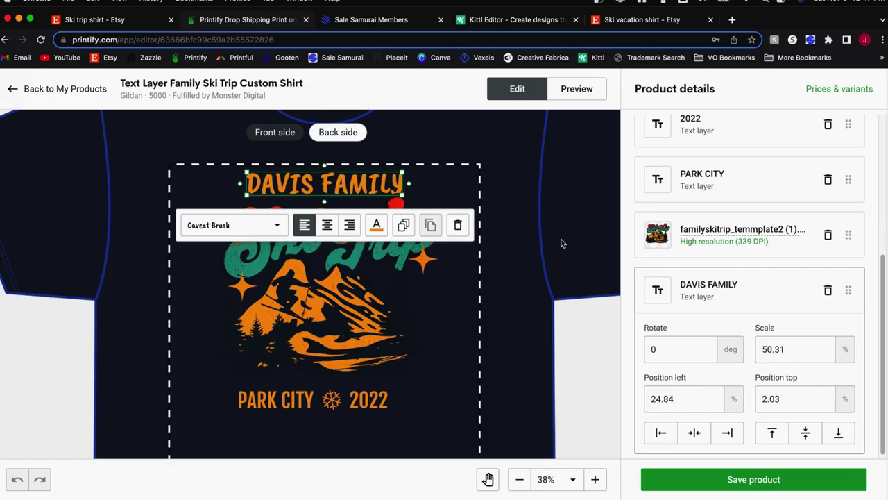
Switch to Printify and set the family name text's color to hex f8af2c.
click(361, 200)
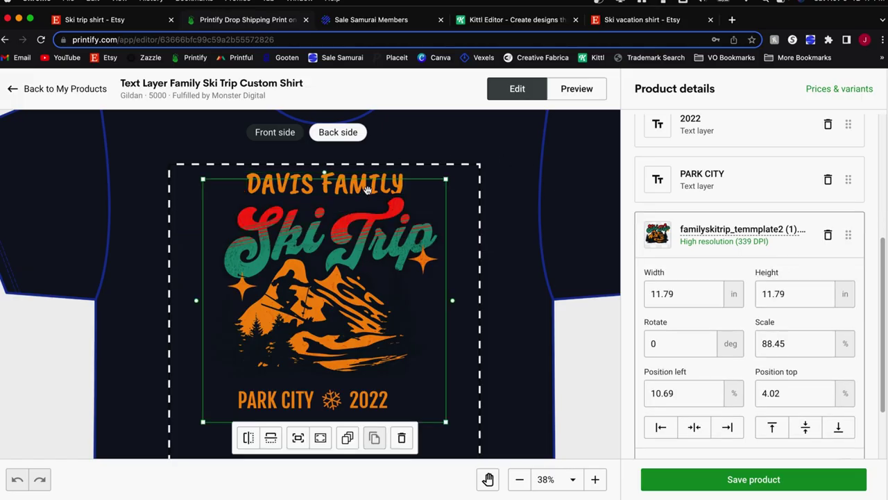
click(388, 180)
click(373, 224)
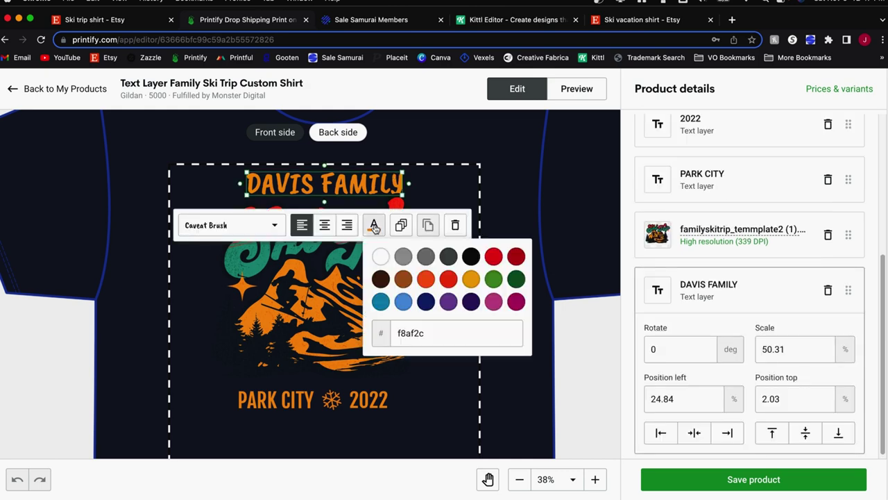
click(455, 324)
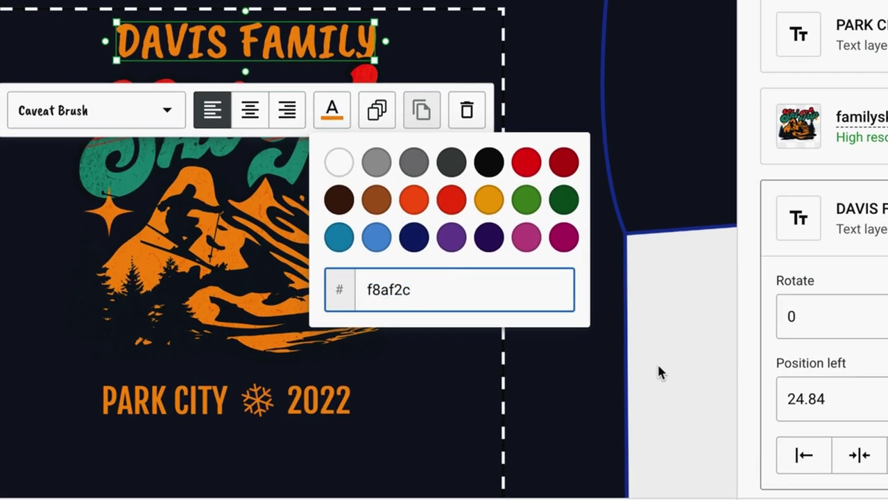
click(706, 24)
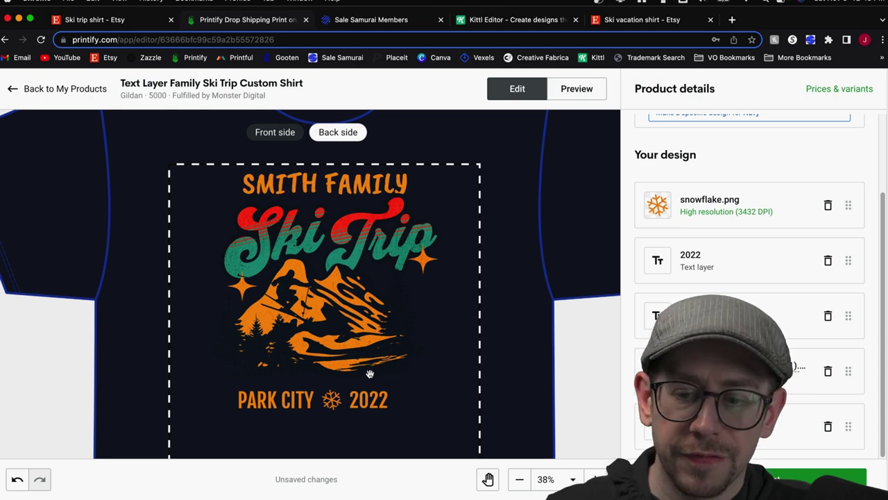
scroll(370, 374, down, 3)
click(487, 479)
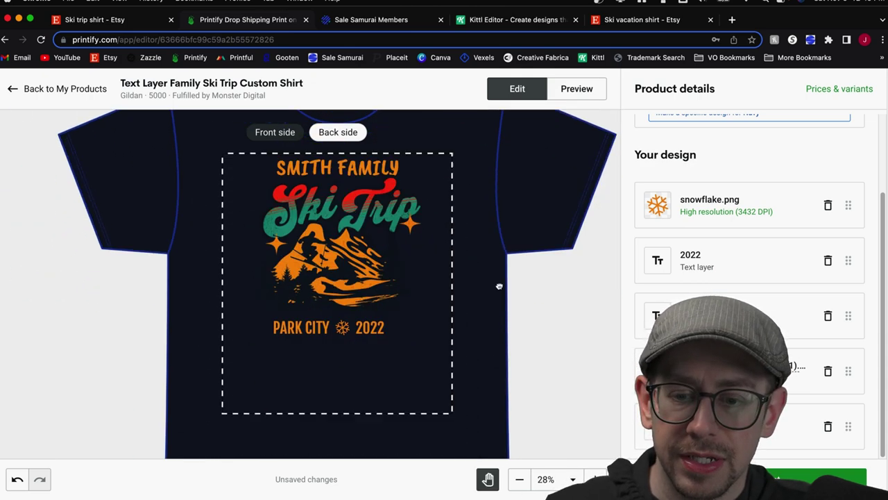
drag(499, 286, 507, 226)
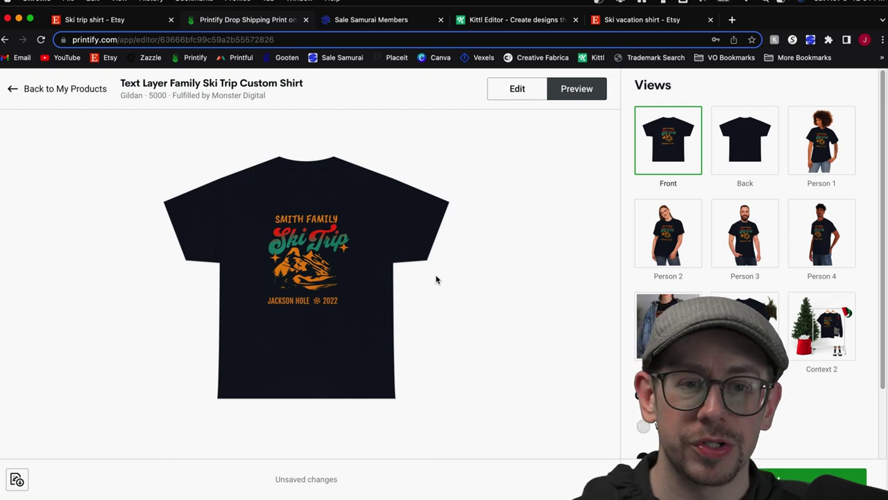
Return to editing the design and browse the fonts available for the family name text above the artwork.
click(518, 89)
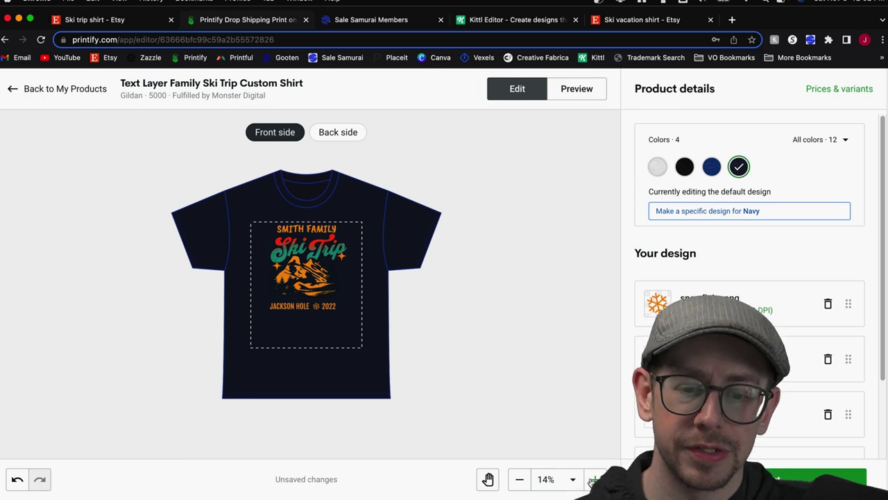
click(593, 480)
click(353, 198)
click(356, 196)
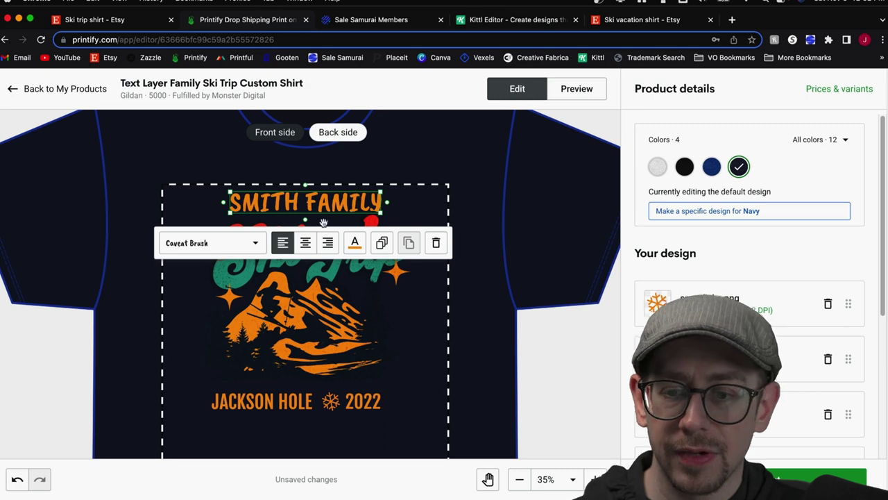
click(242, 251)
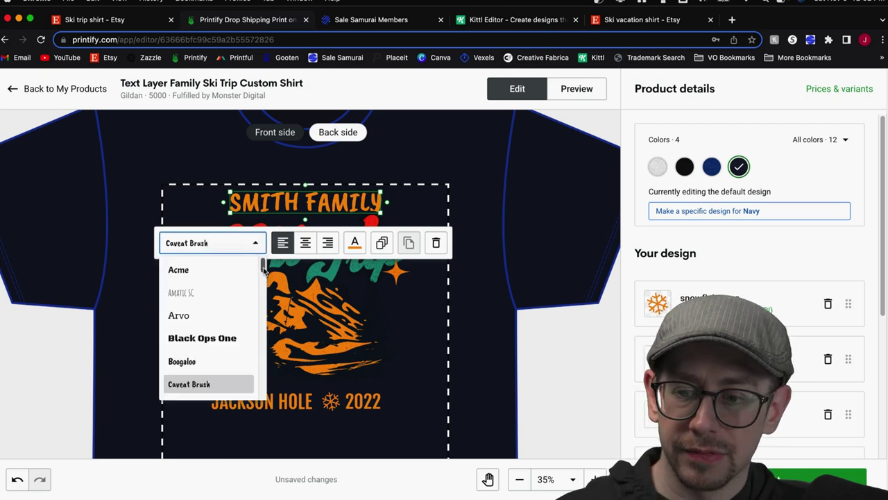
mouse_move(263, 266)
mouse_down()
mouse_move(262, 396)
mouse_move(263, 266)
mouse_up()
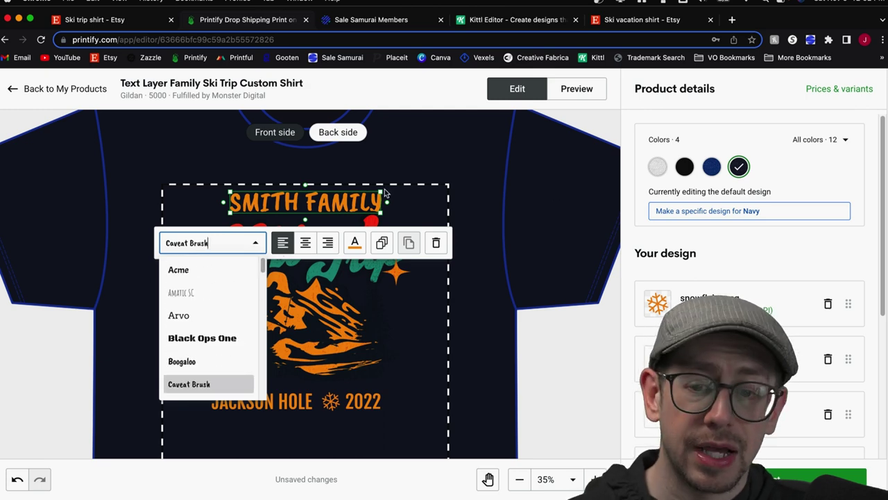
click(361, 194)
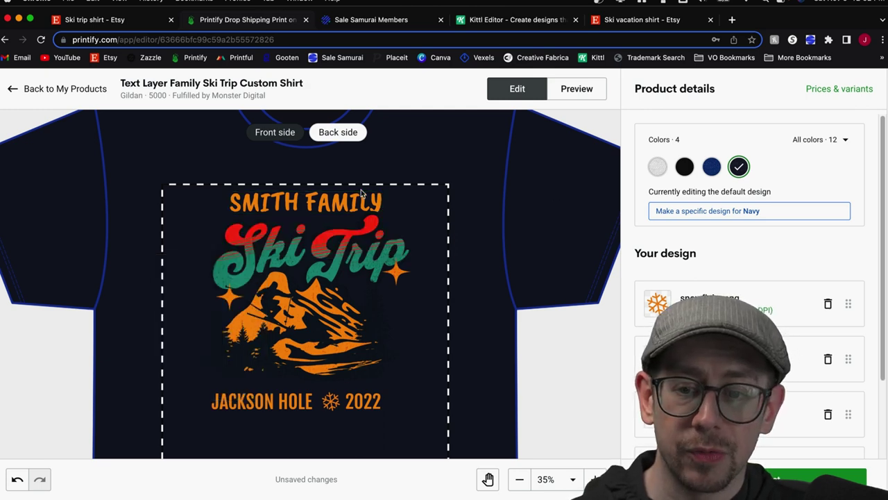
click(428, 203)
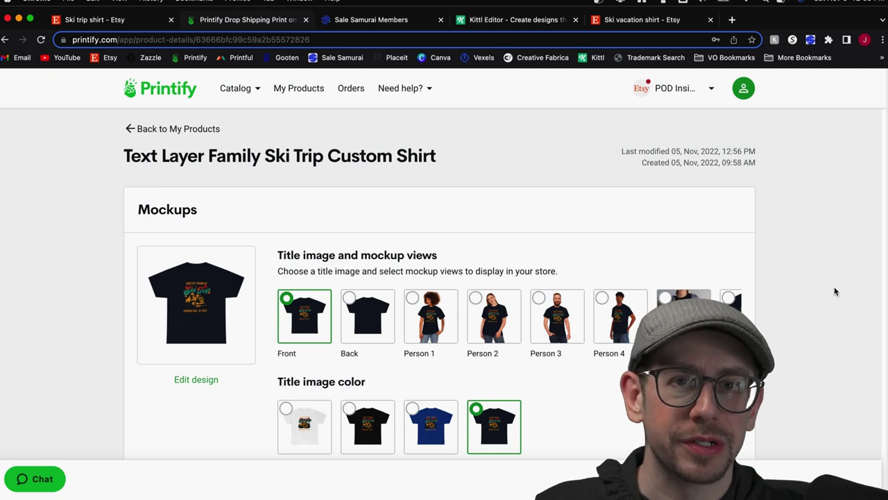
Inspect the enlarged front mockup and the flat-lay title mockup on the product details page.
click(196, 303)
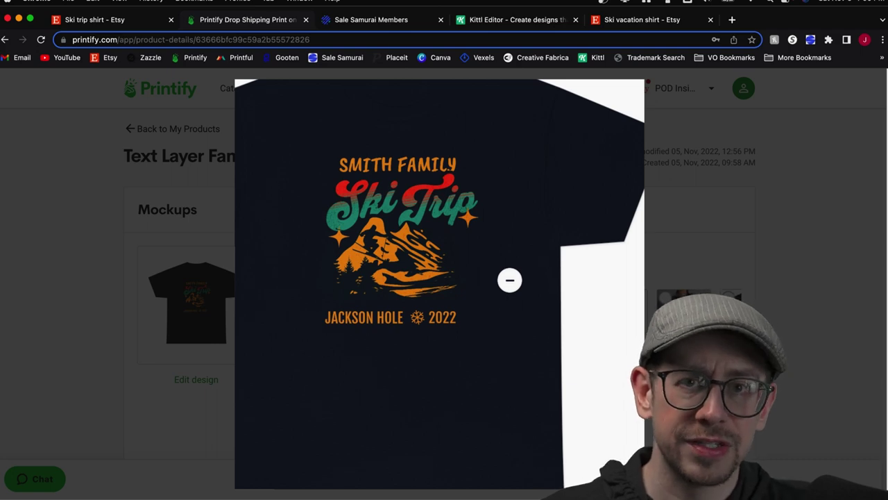
click(509, 280)
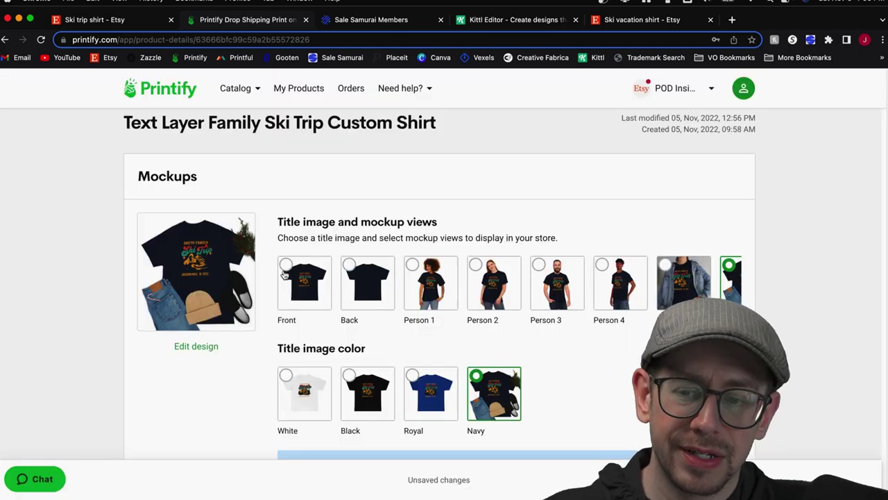
click(215, 265)
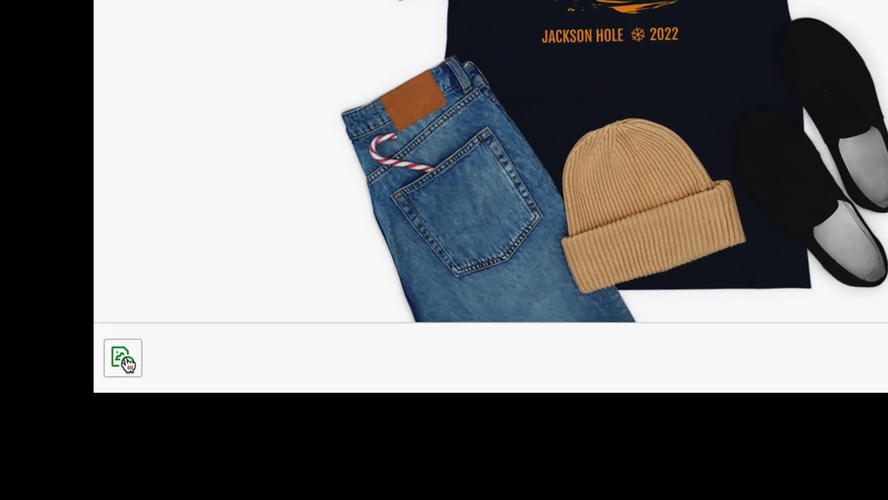
Download the flat-lay shirt mockup with the jeans and beanie.
click(125, 359)
click(122, 356)
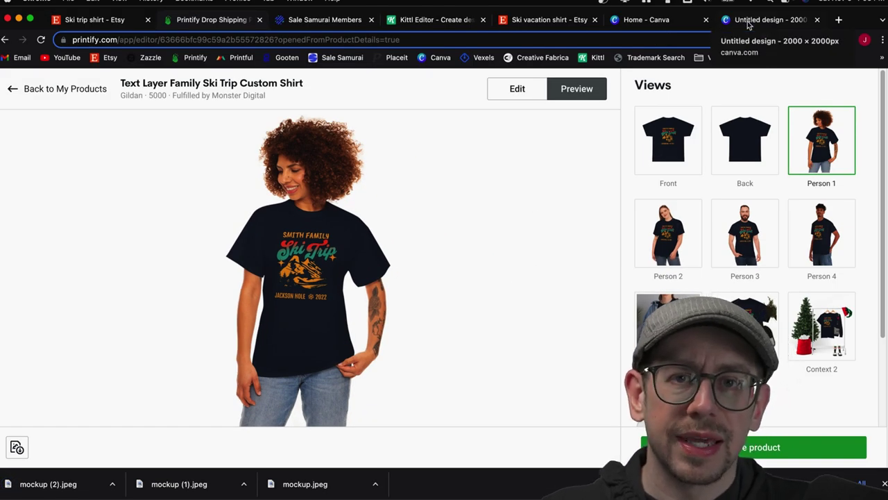
Switch to the 2000 × 2000 px Canva design and add the white wood plank photo as the page background.
click(748, 25)
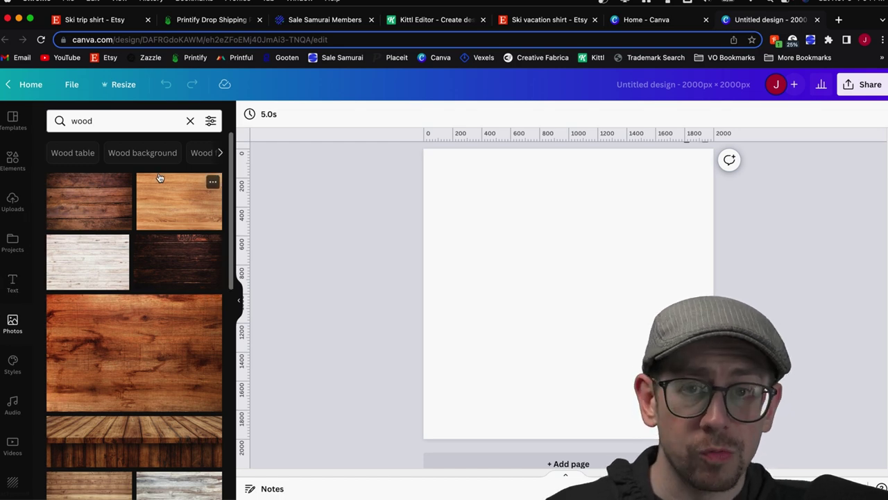
click(87, 261)
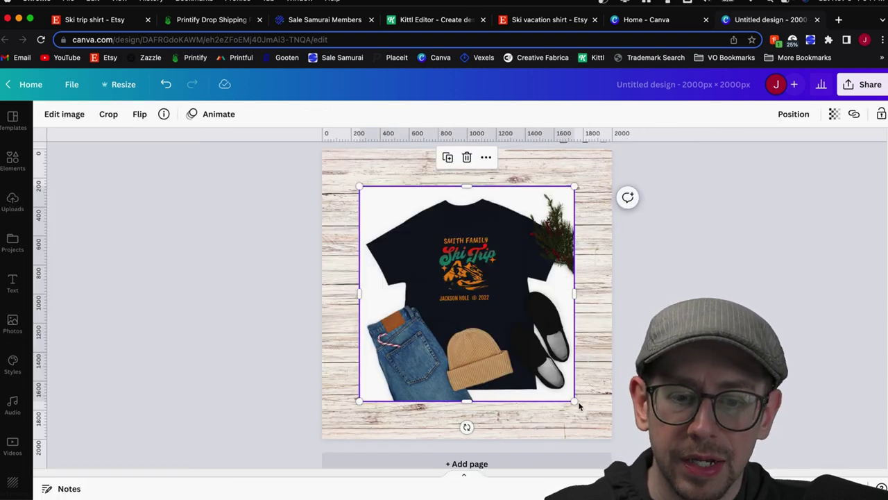
Enlarge the flat-lay shirt mockup to nearly fill the page and remove its white background.
drag(579, 406, 608, 435)
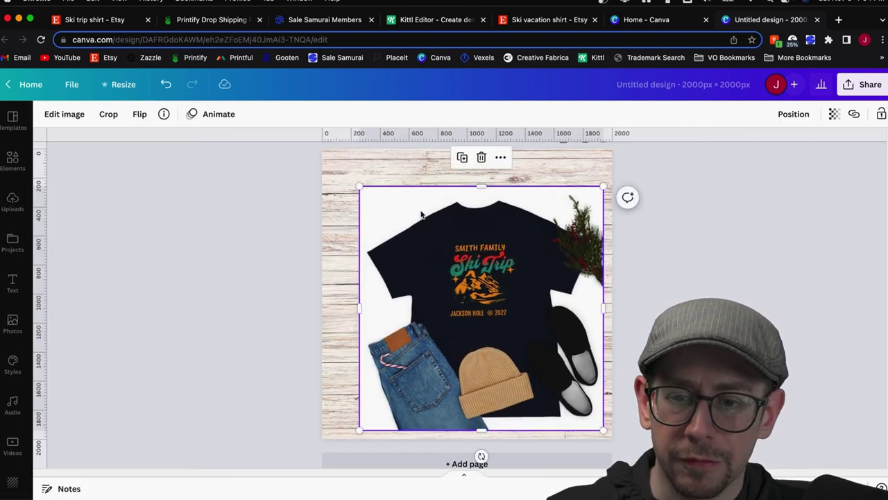
drag(359, 186, 329, 157)
click(64, 114)
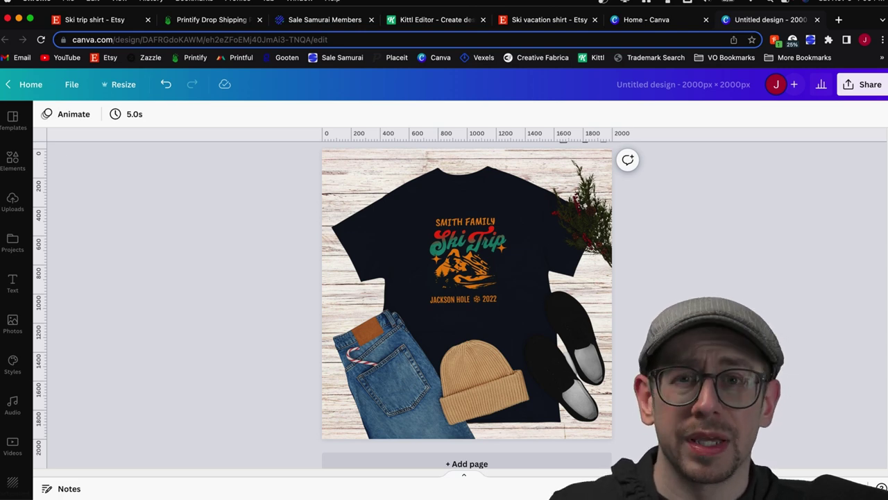
Add a second page below the flat-lay mockup and clear the wood photo search.
scroll(564, 412, down, 1)
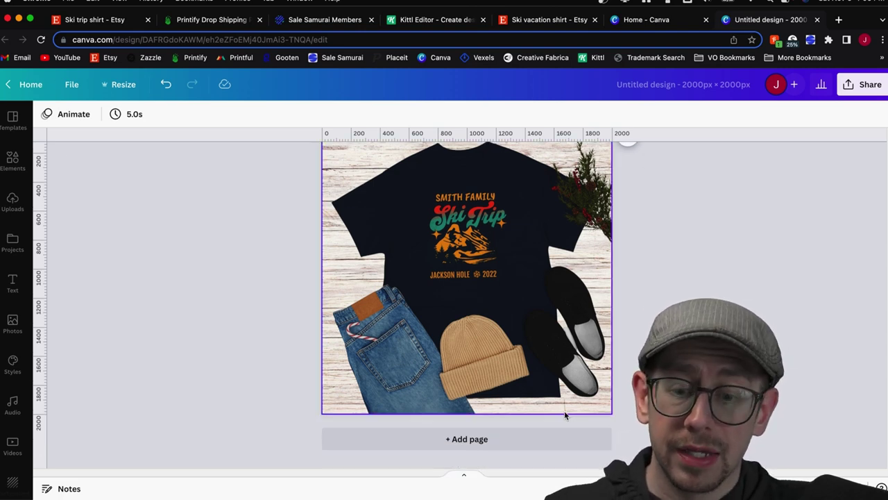
click(540, 442)
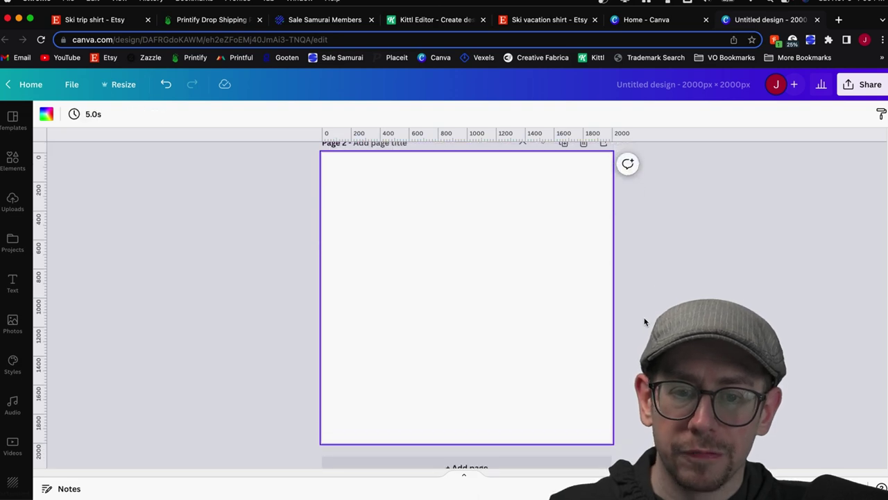
click(14, 320)
click(187, 121)
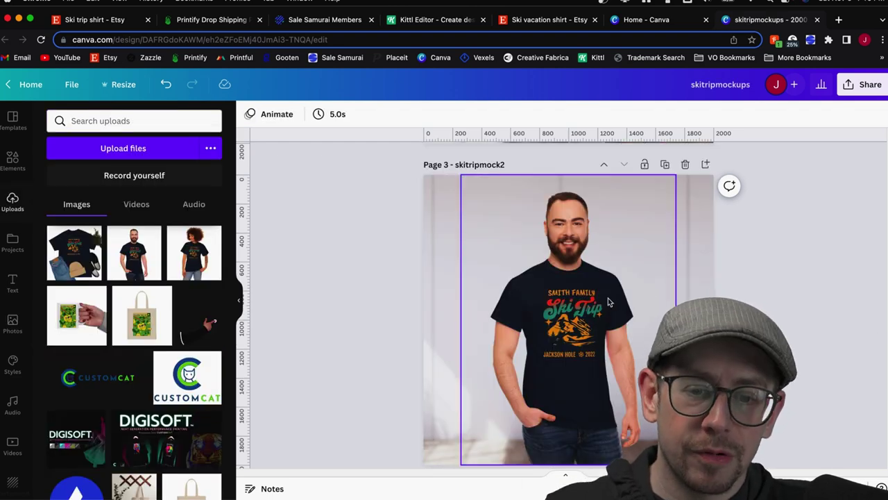
Rename page 3 of the design as skitripmock3.
click(507, 164)
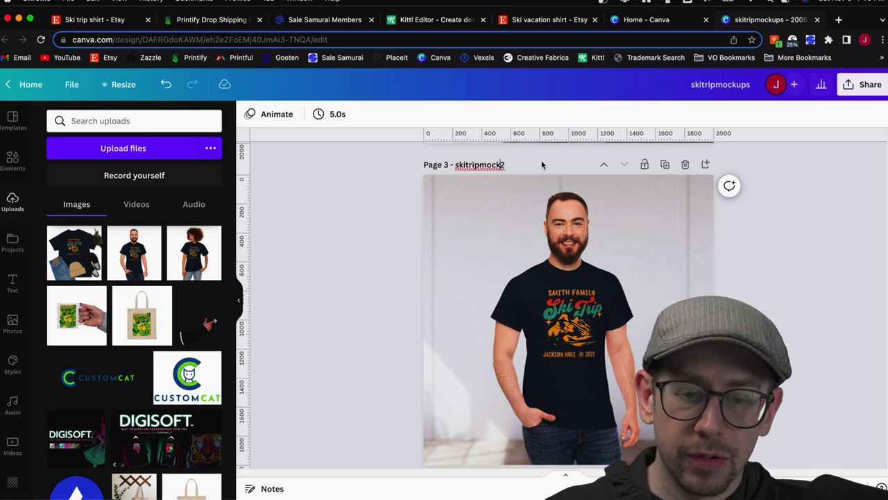
key(BackSpace)
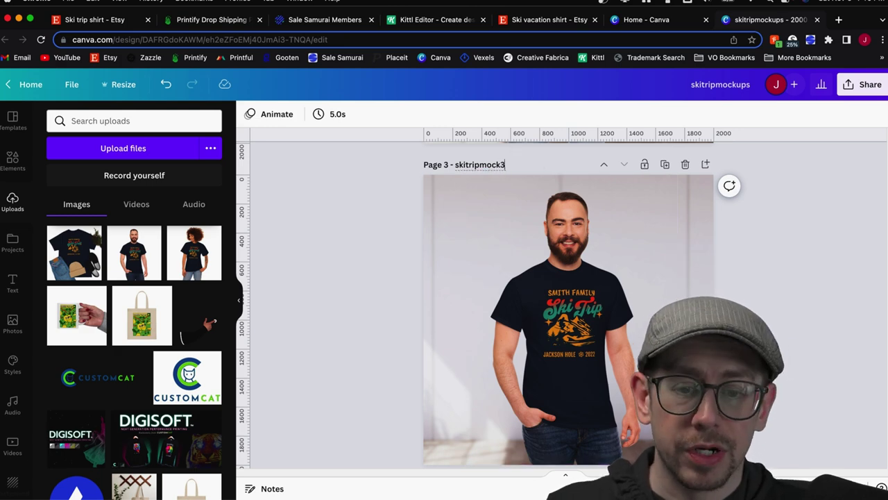
click(812, 271)
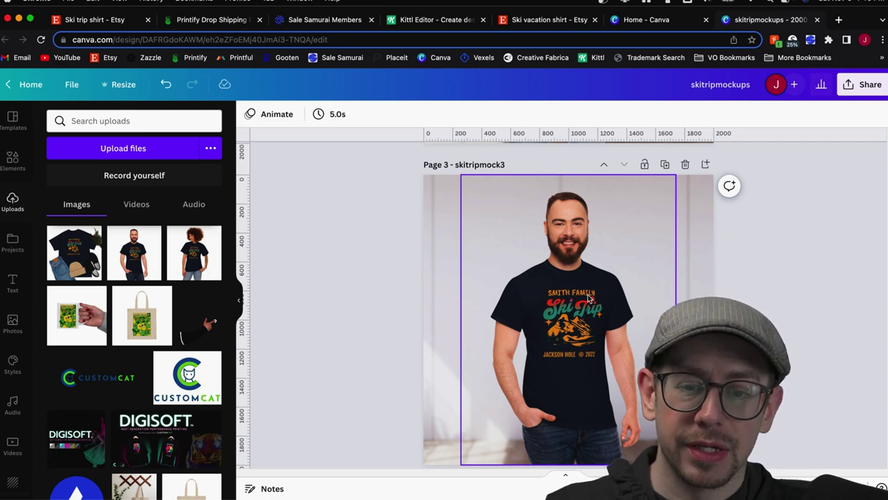
Arrange the man and woman shirt mockups side by side on page 3 so both designs are fully visible.
click(590, 298)
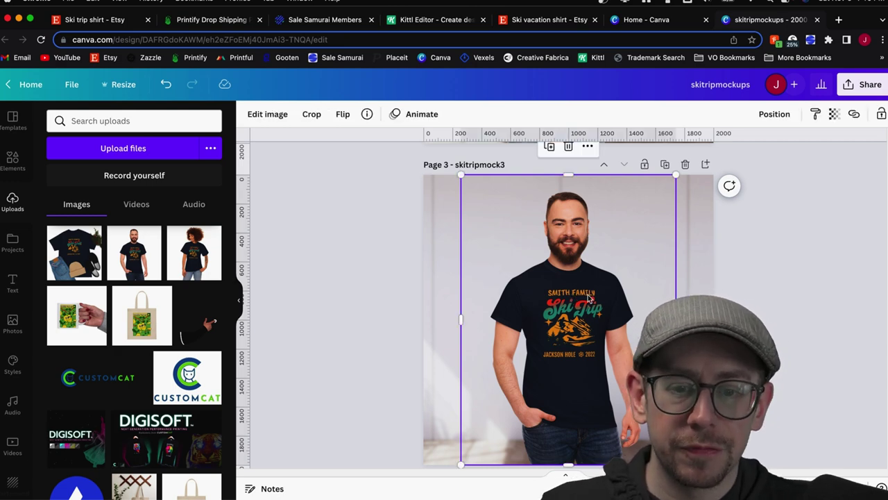
drag(586, 297, 653, 332)
scroll(536, 297, up, 3)
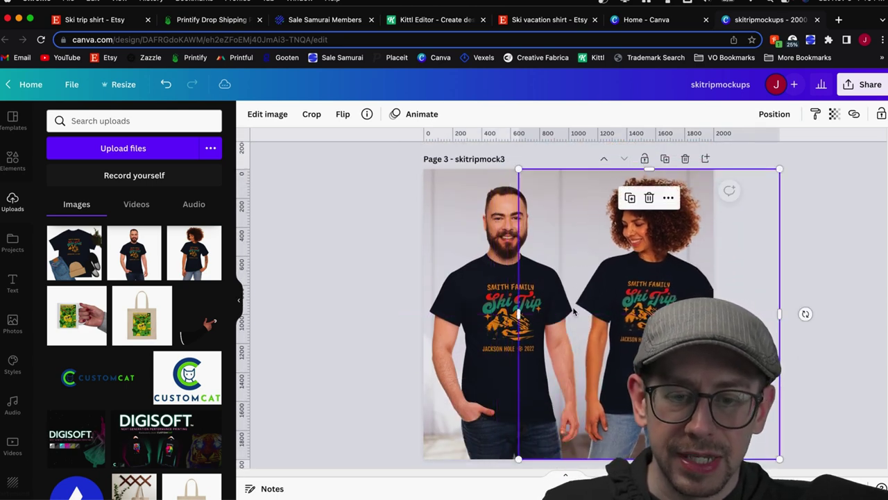
mouse_move(501, 297)
mouse_down()
mouse_move(456, 294)
mouse_move(505, 284)
mouse_up()
click(821, 194)
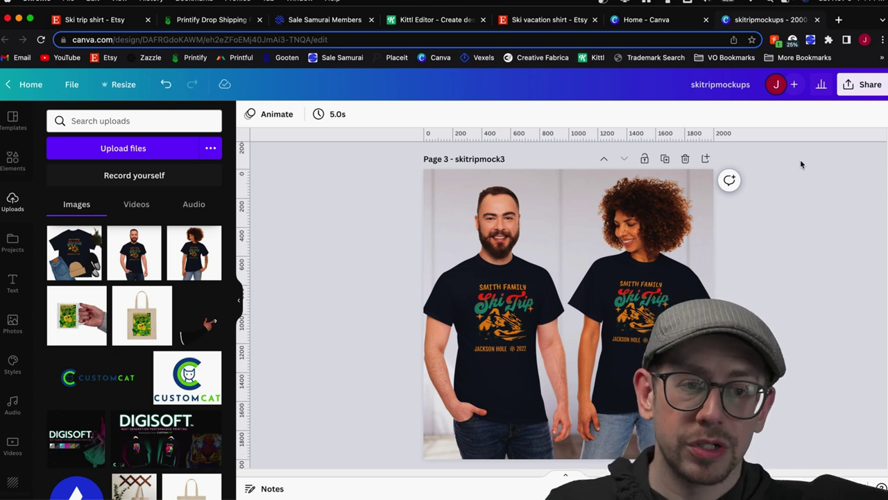
Download the mockup pages as skitripmockups.zip and switch to the ski trip shirt's product page in Printify.
click(863, 84)
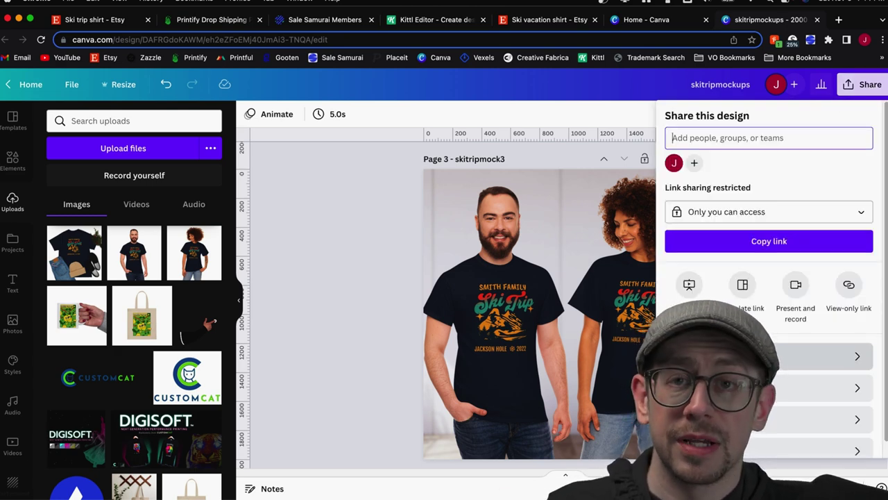
key(super+2)
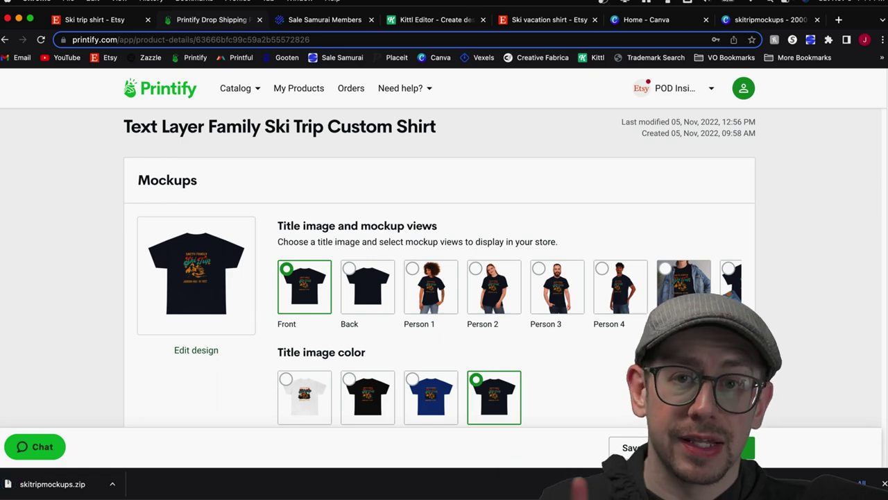
Select the entire existing product title in the product description section.
scroll(558, 272, down, 10)
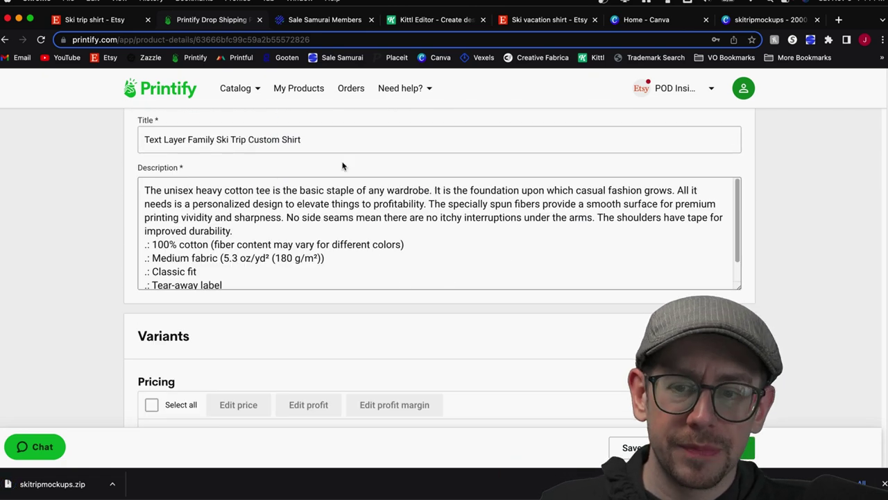
click(338, 142)
double_click(338, 142)
double_click(340, 142)
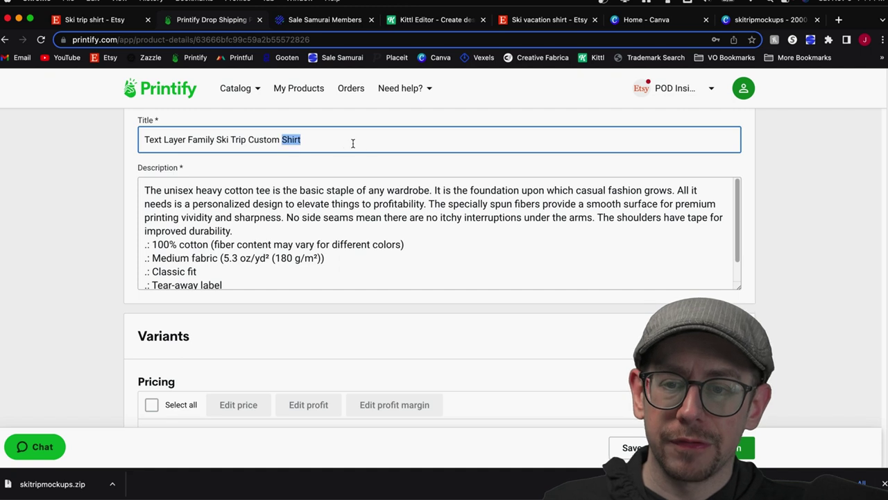
drag(379, 144, 111, 131)
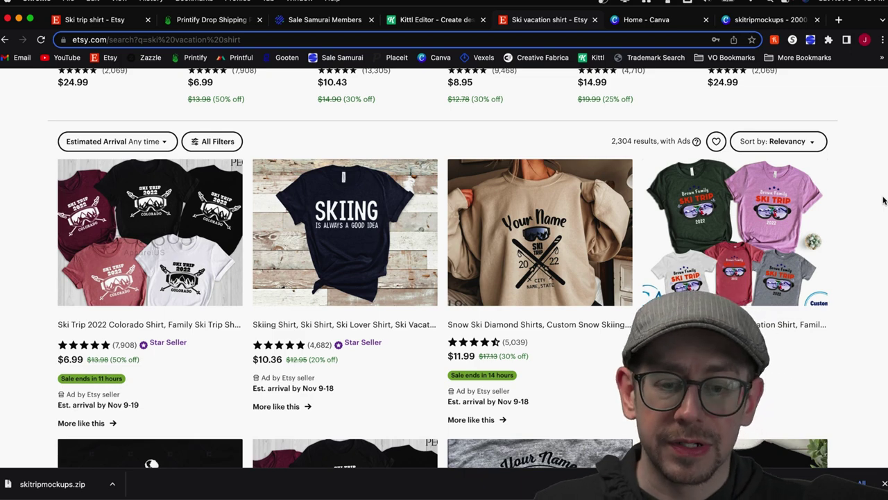
Browse the Etsy results for "ski vacation shirt" to compare the competing listings' titles and designs.
scroll(868, 248, down, 5)
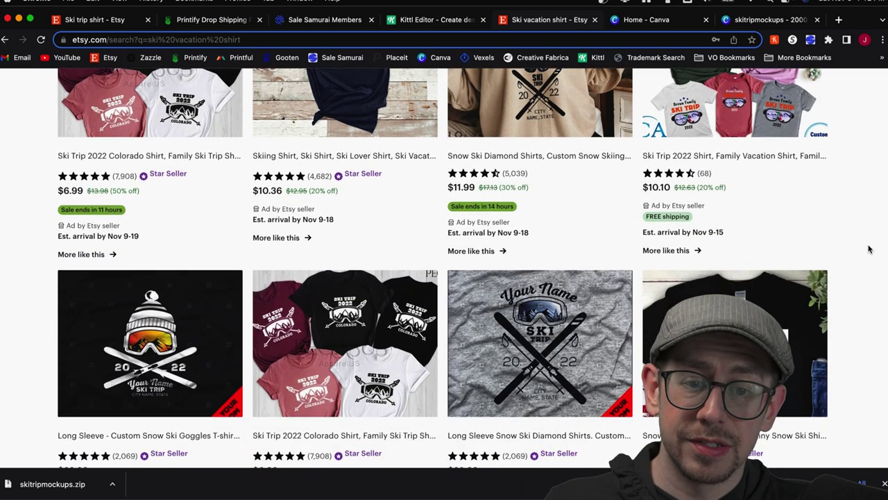
scroll(397, 179, down, 15)
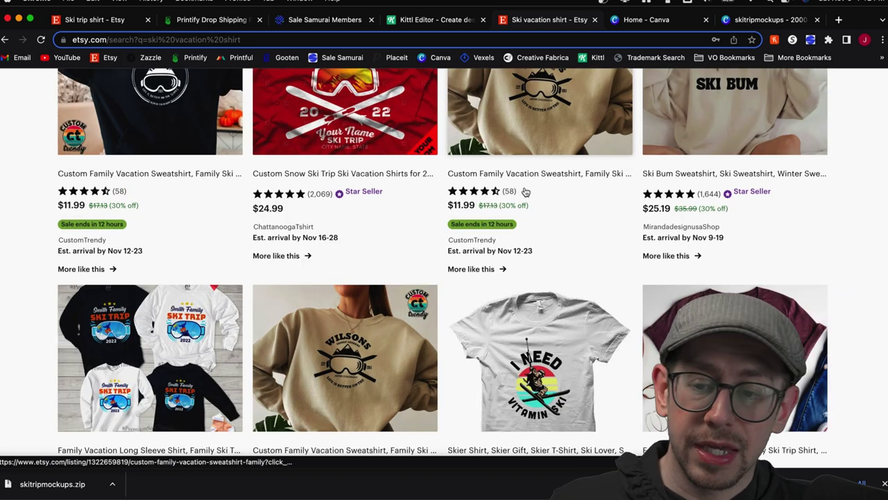
scroll(382, 158, down, 2)
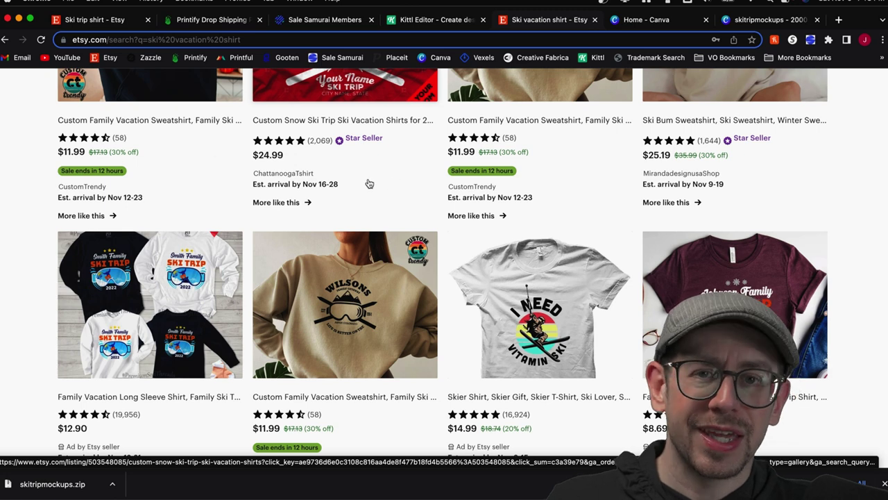
scroll(735, 209, down, 4)
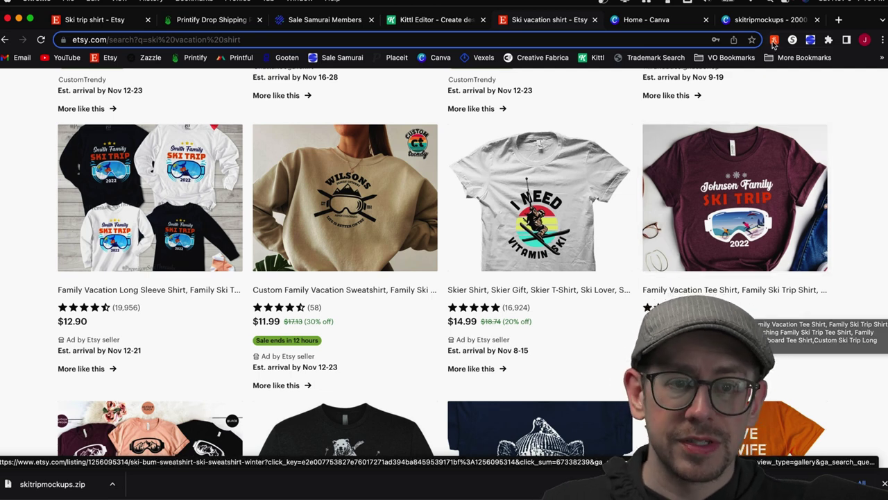
Switch to Sale Samurai and review the "ski trip shirt" keyword data, filtering the suggestions by "vacation".
click(315, 20)
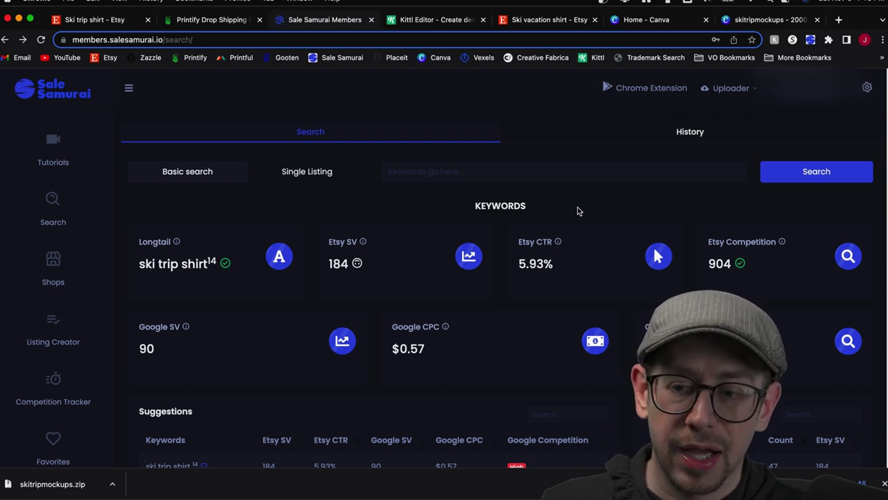
scroll(557, 205, down, 1)
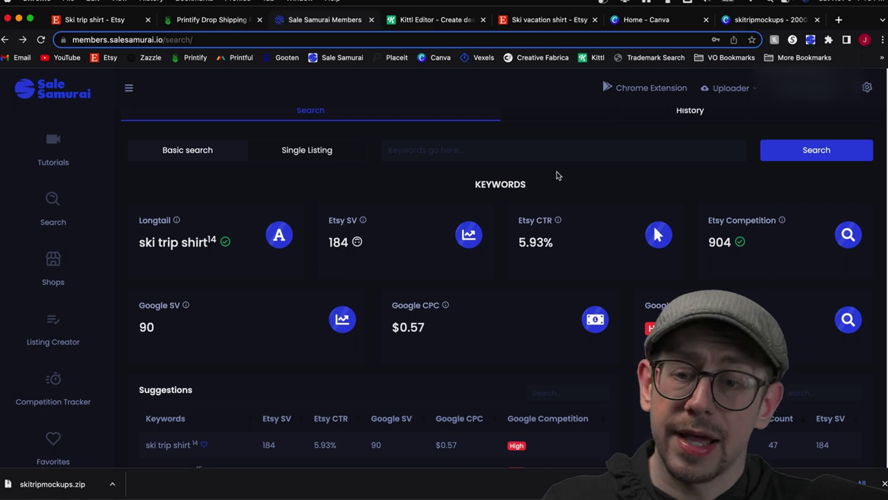
scroll(555, 176, down, 3)
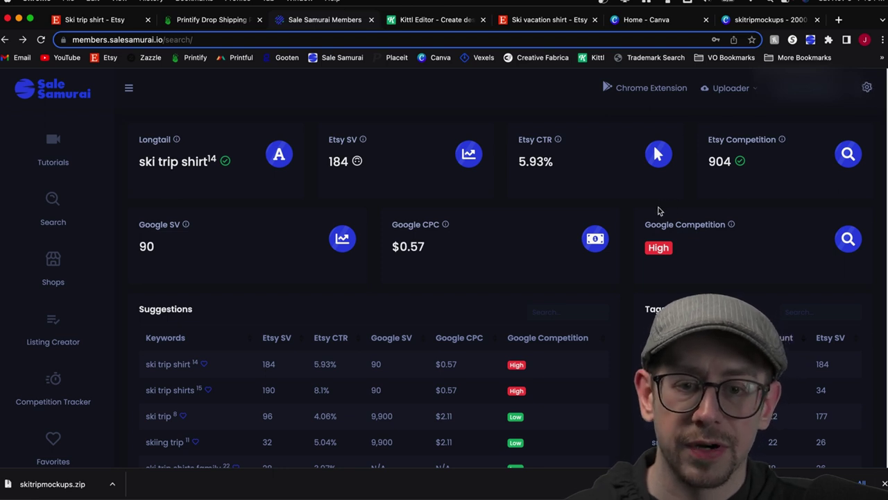
scroll(608, 206, down, 5)
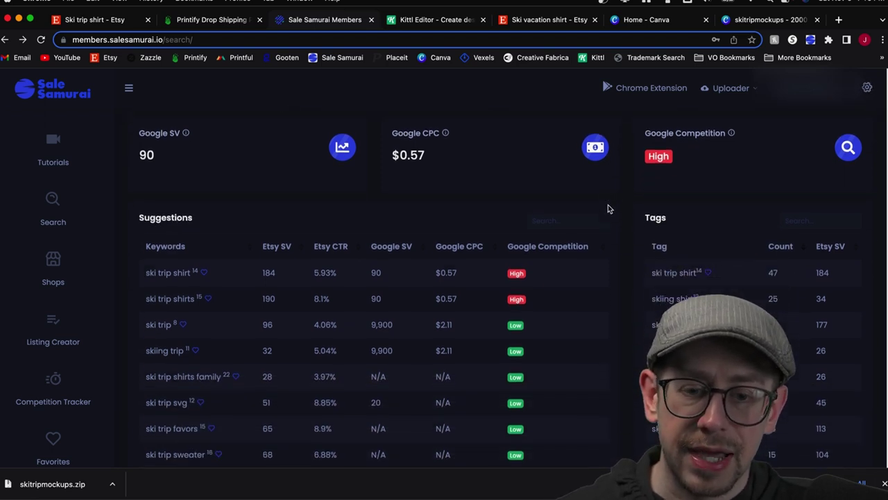
scroll(607, 206, down, 2)
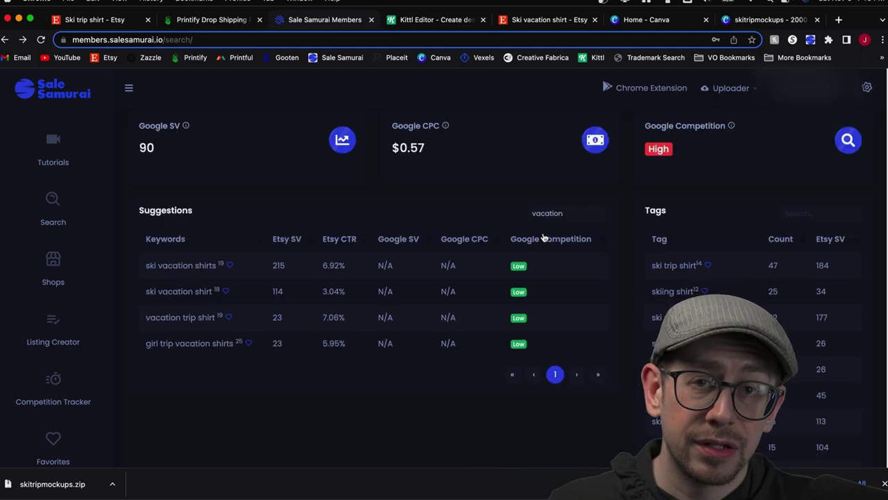
scroll(541, 240, down, 5)
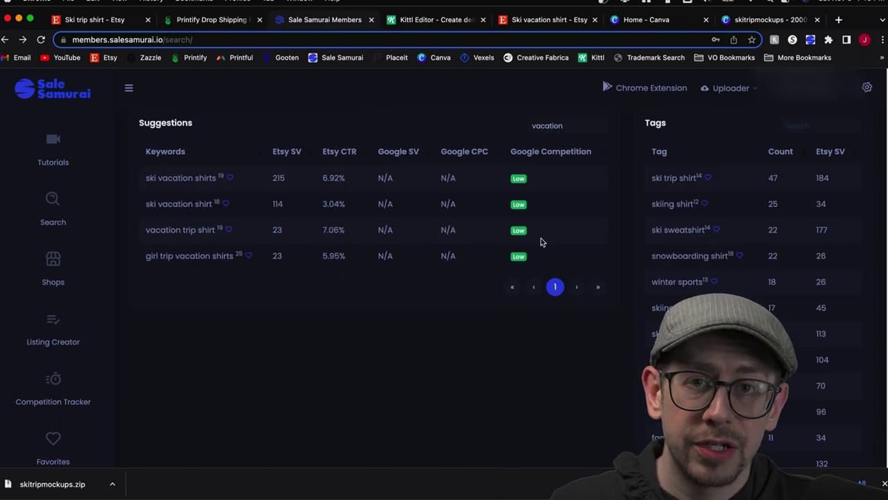
Open the details of the Winter Sports ski sweatshirt listing and examine its statistics and tags.
scroll(534, 241, down, 5)
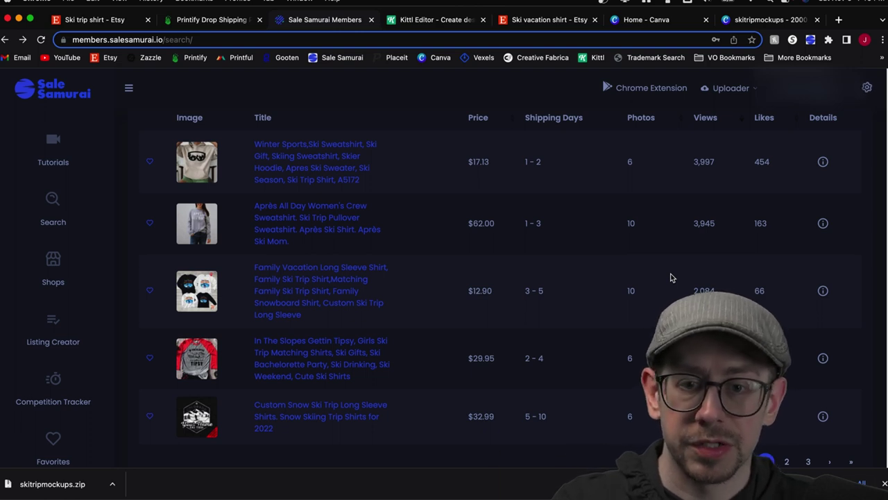
scroll(662, 277, up, 1)
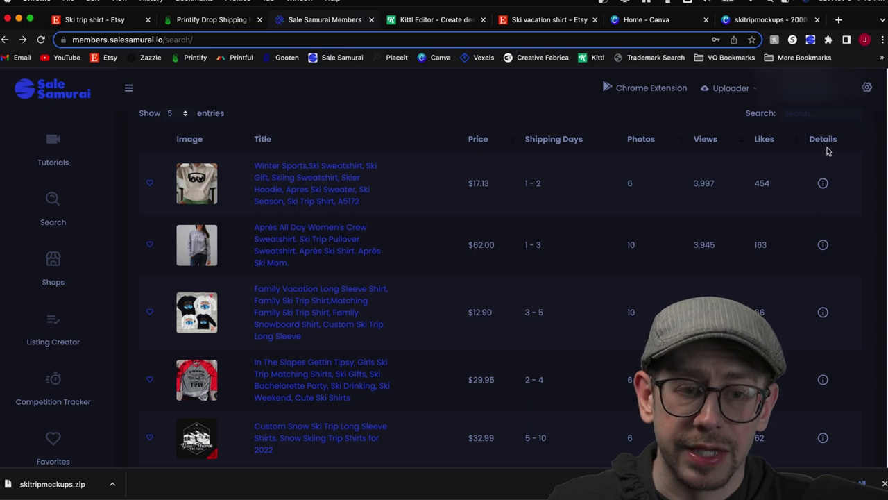
click(824, 184)
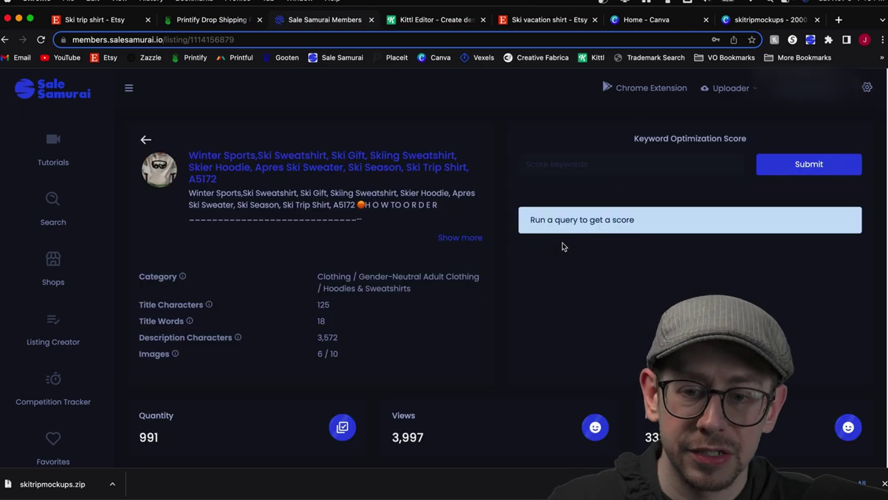
scroll(563, 246, down, 4)
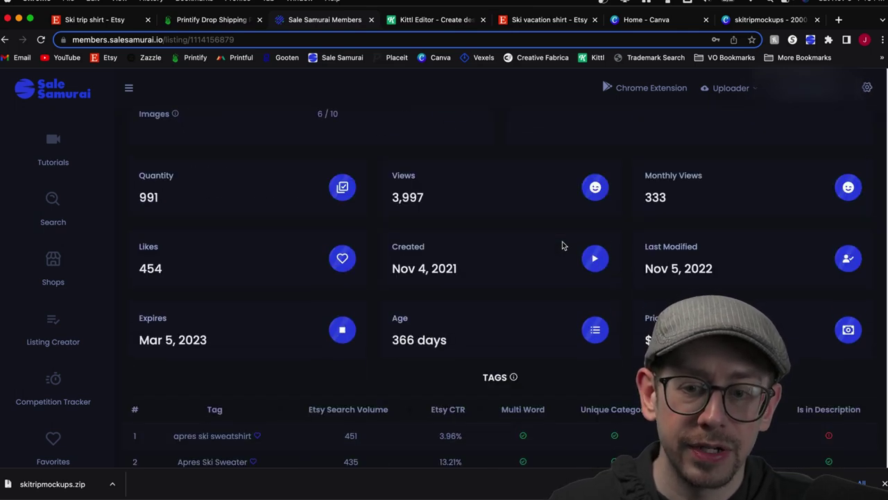
scroll(562, 245, down, 5)
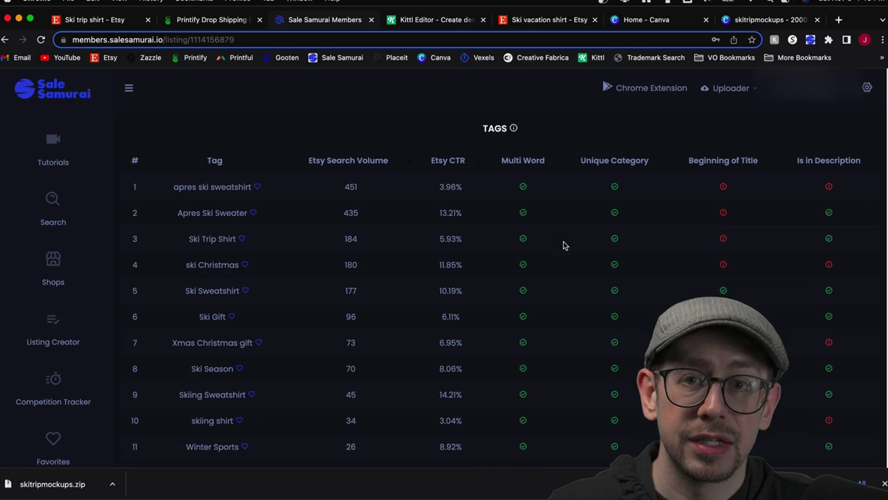
scroll(563, 243, down, 1)
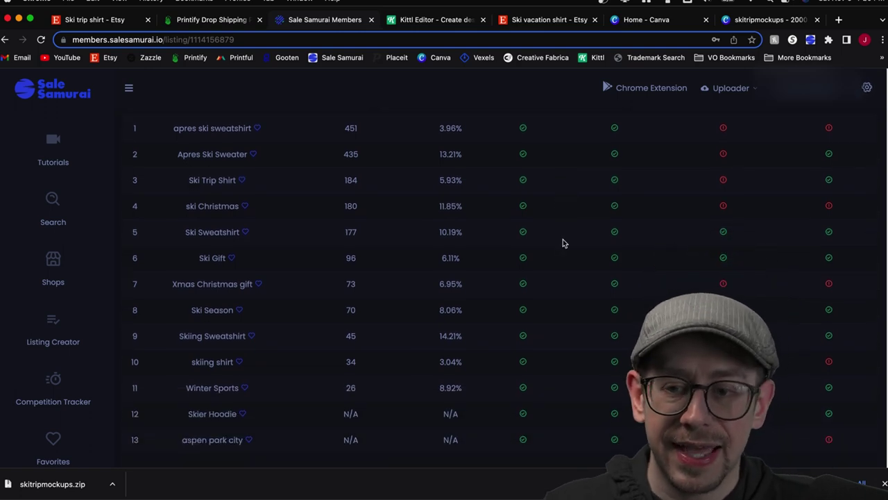
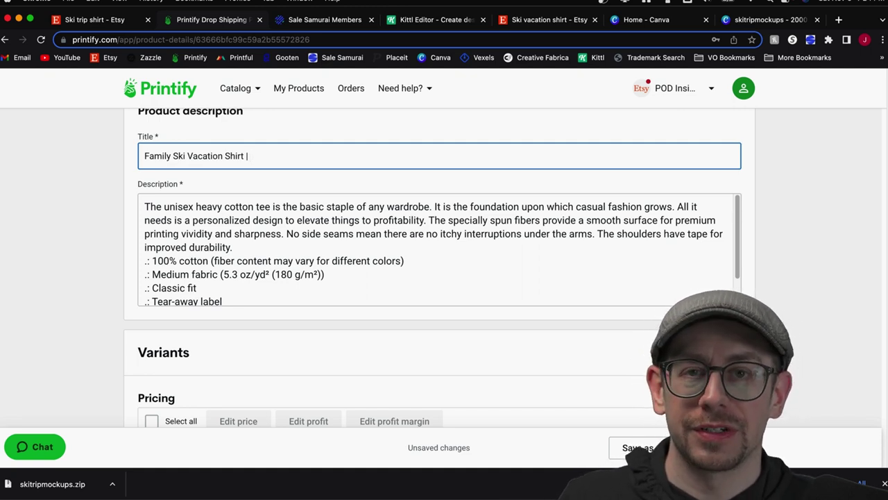
Set the Printify product title to "Family Ski Vacation Shirt | Custom Ski Trip Shirts | Family Skiing Vacation".
text(|)
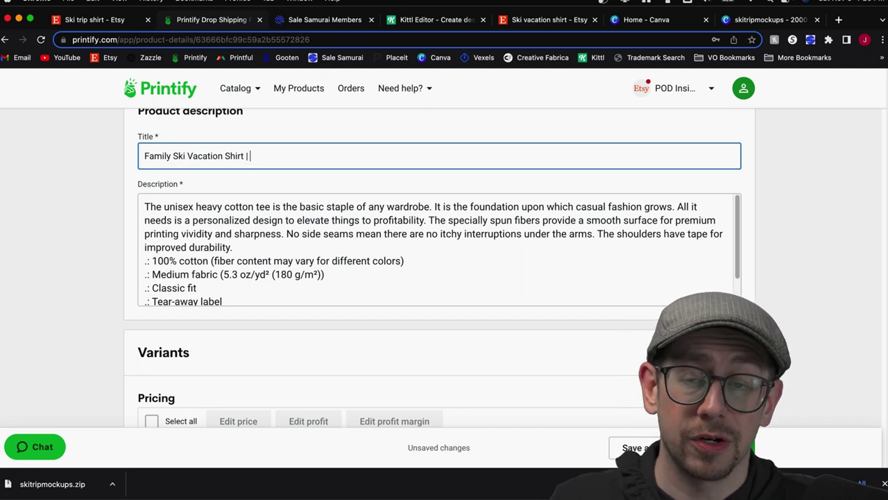
text(Ski Trip Shirts |)
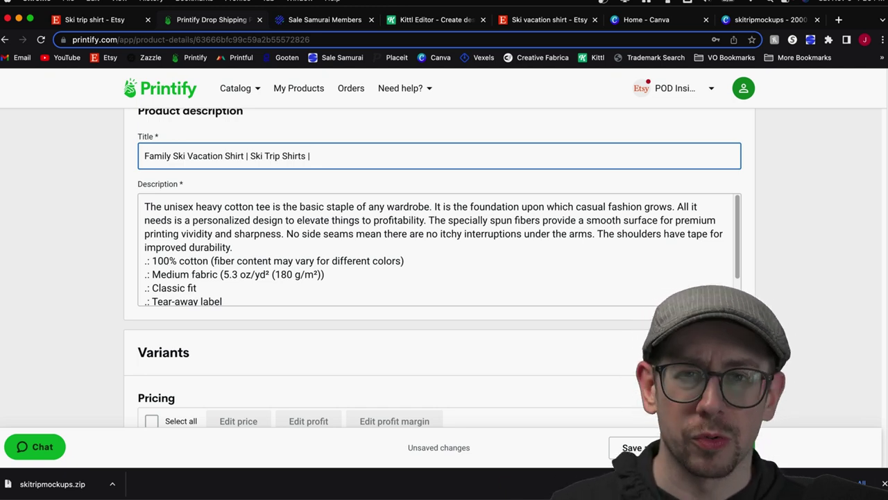
key(super+a)
text(Family Ski Vacation Shirt | Custom Ski Trip Shirts | Family Skiing Vacation)
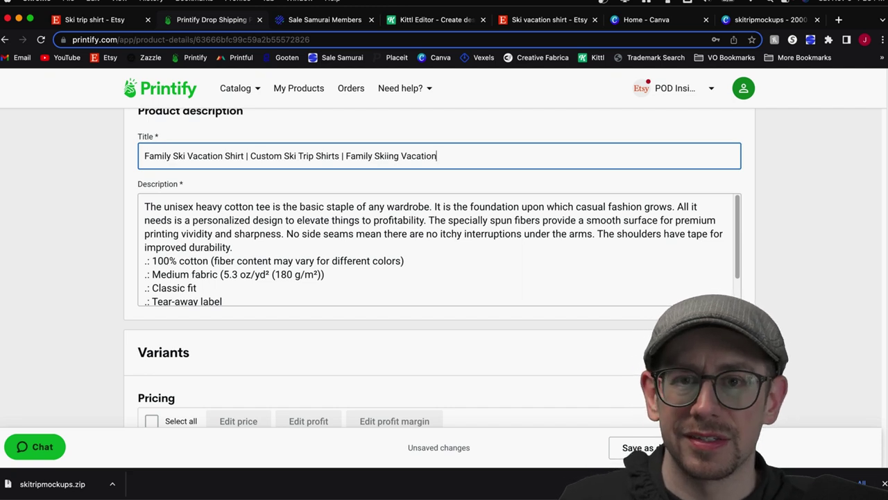
Review the product description through its last line and check the retail price and profit of each shirt size.
click(396, 260)
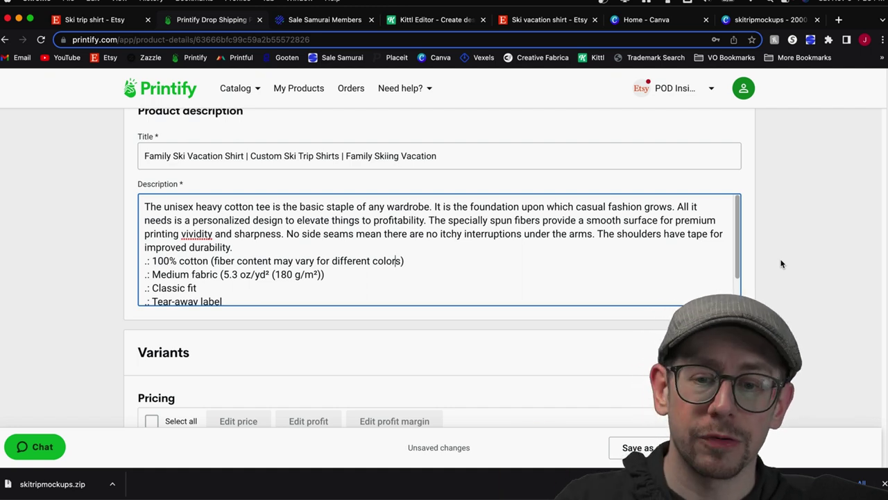
scroll(448, 241, down, 2)
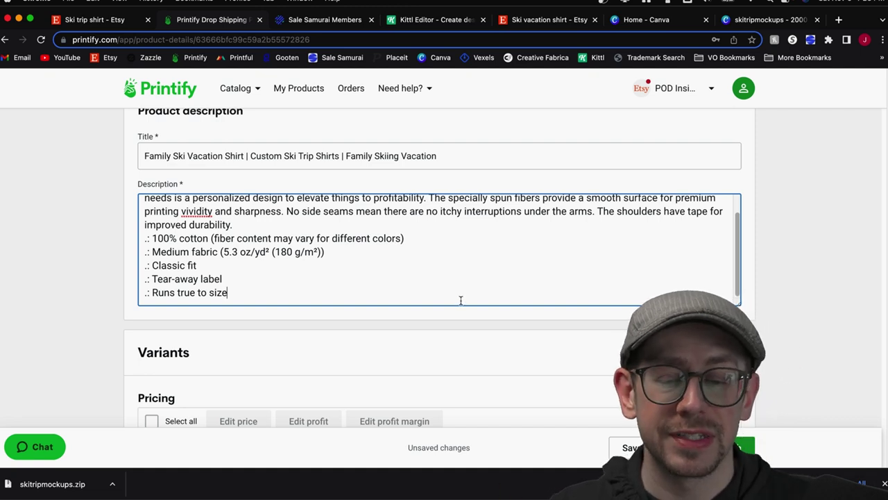
scroll(452, 297, down, 1)
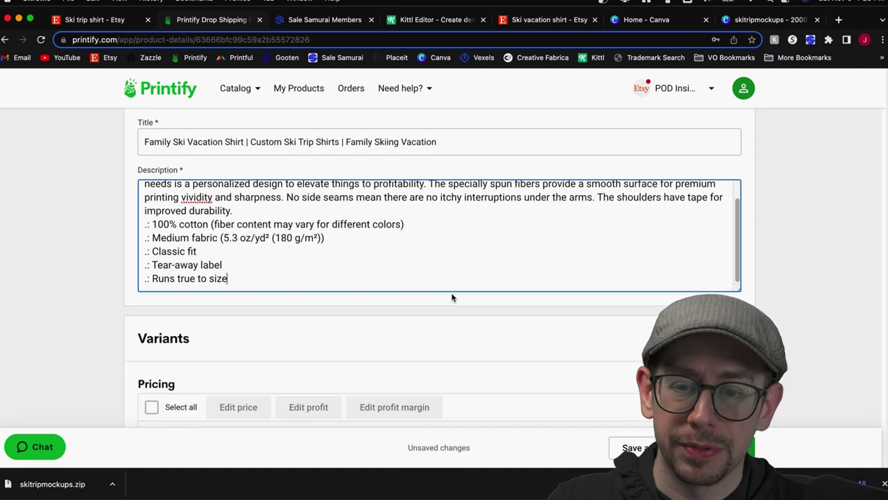
scroll(452, 295, up, 3)
scroll(452, 293, up, 2)
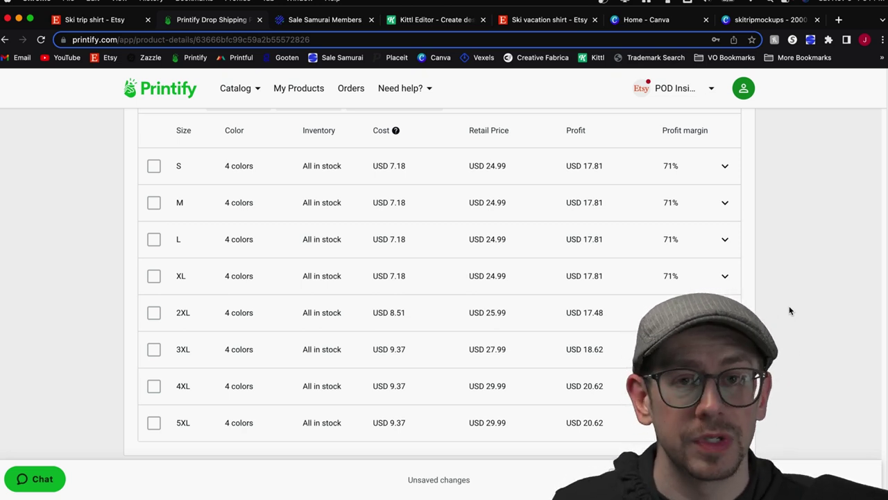
Keep the product visible in the store and set variant visibility to show all variants as available for purchase.
scroll(803, 301, down, 5)
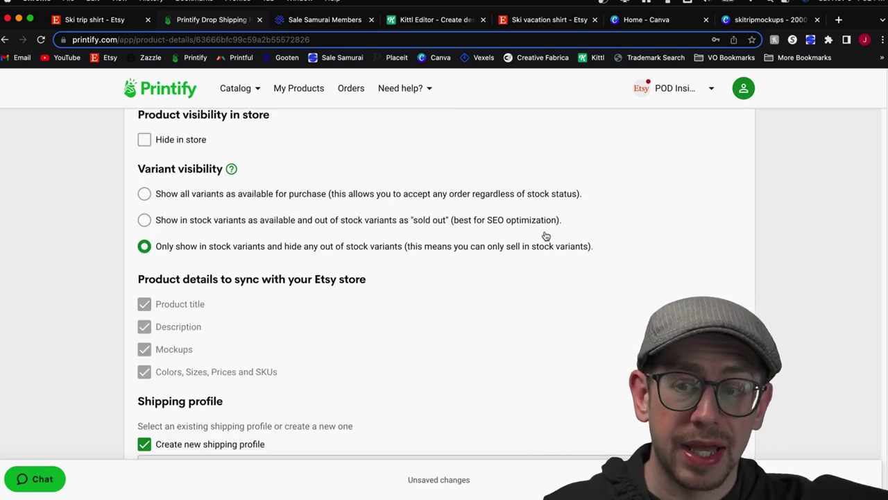
scroll(340, 175, up, 1)
click(145, 181)
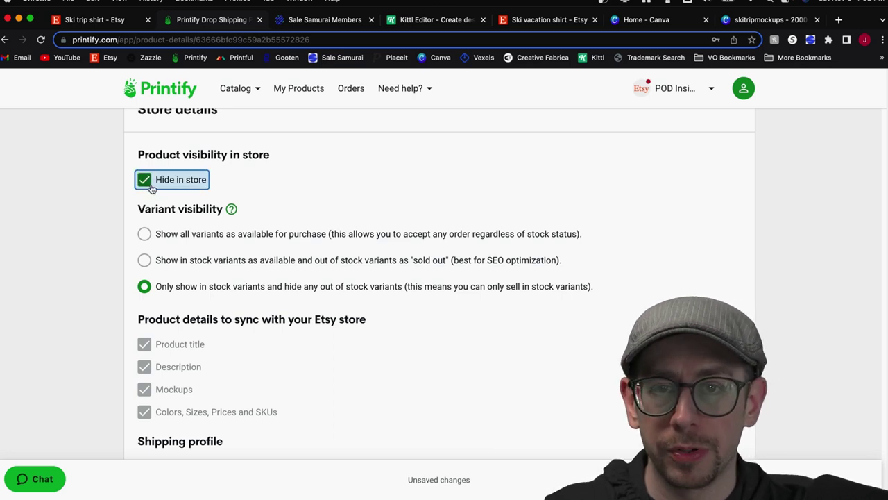
click(150, 186)
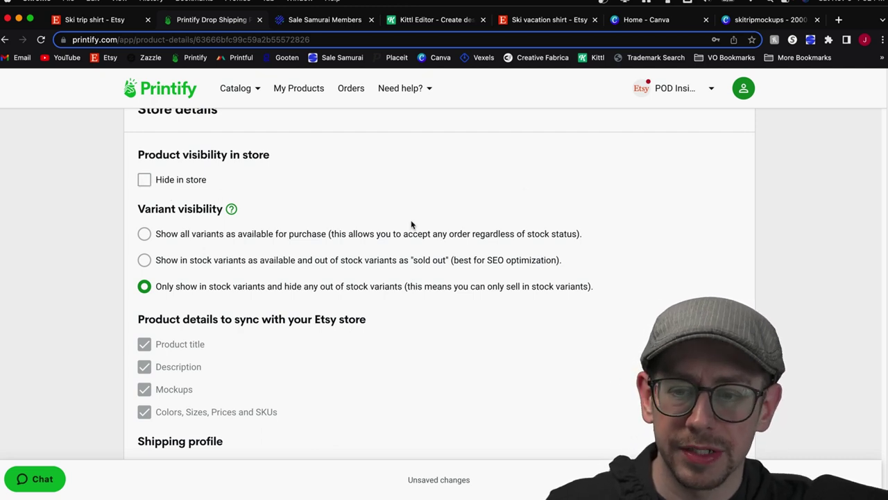
scroll(634, 254, down, 1)
click(199, 202)
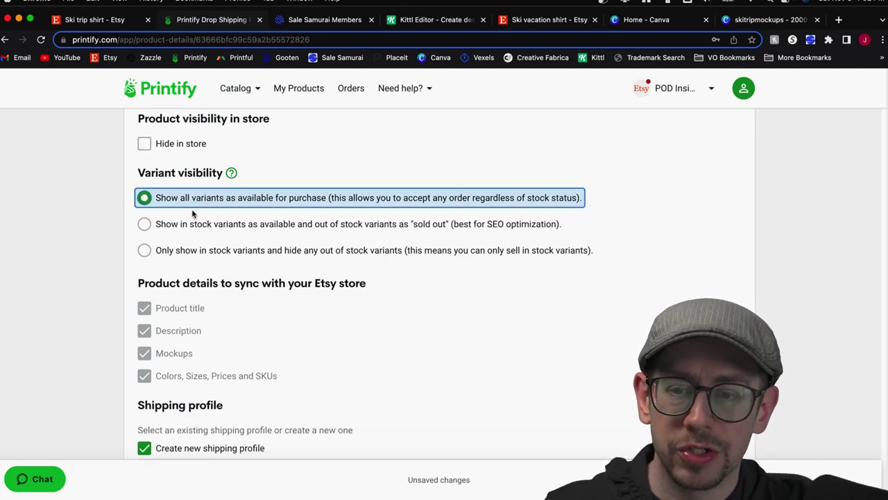
click(718, 239)
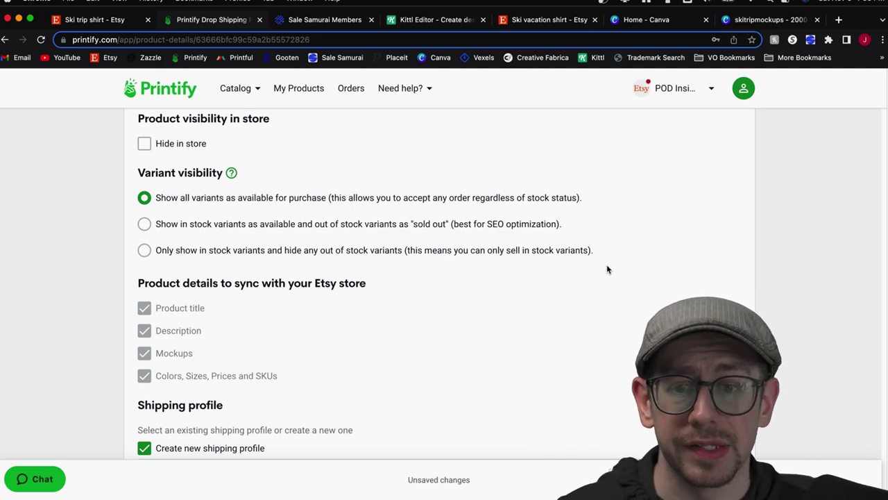
Turn off creating a new shipping profile and assign the existing "T-Shirts: 4-8 business days" profile.
scroll(377, 324, down, 2)
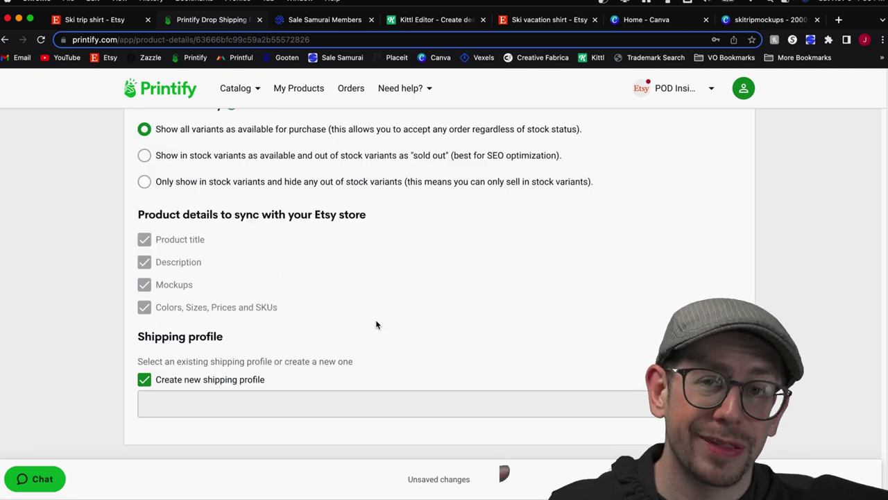
click(148, 384)
click(188, 385)
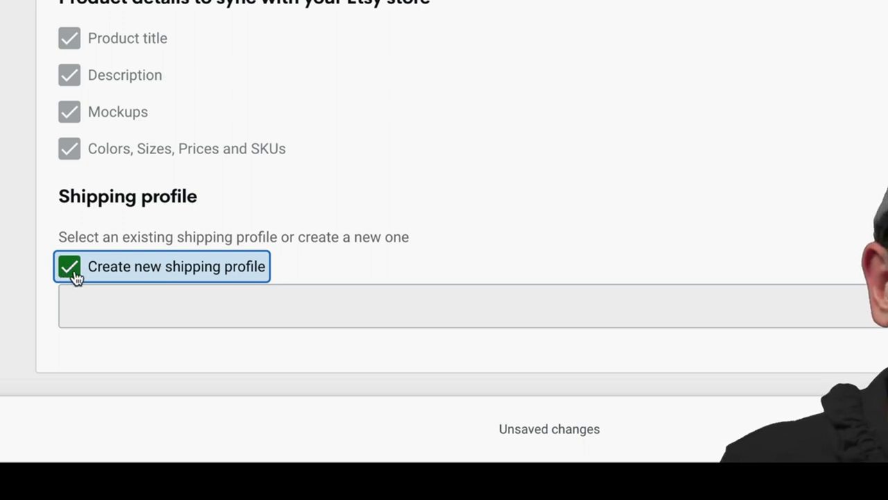
click(74, 272)
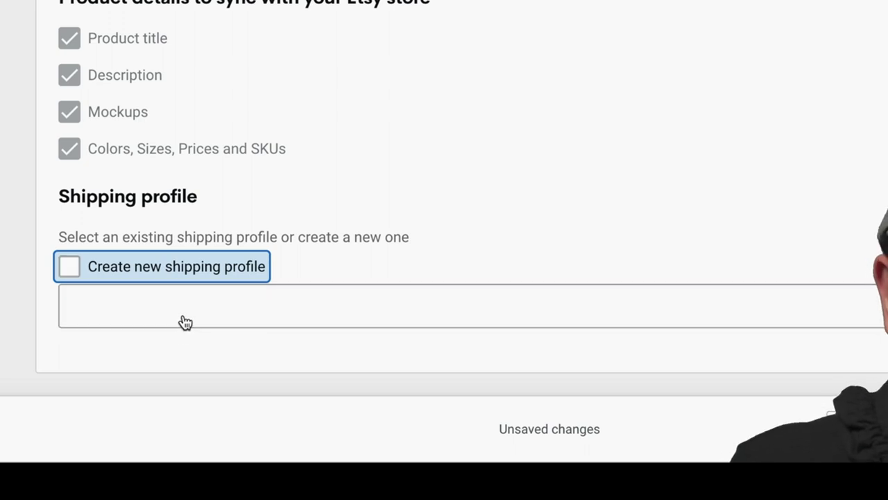
click(182, 315)
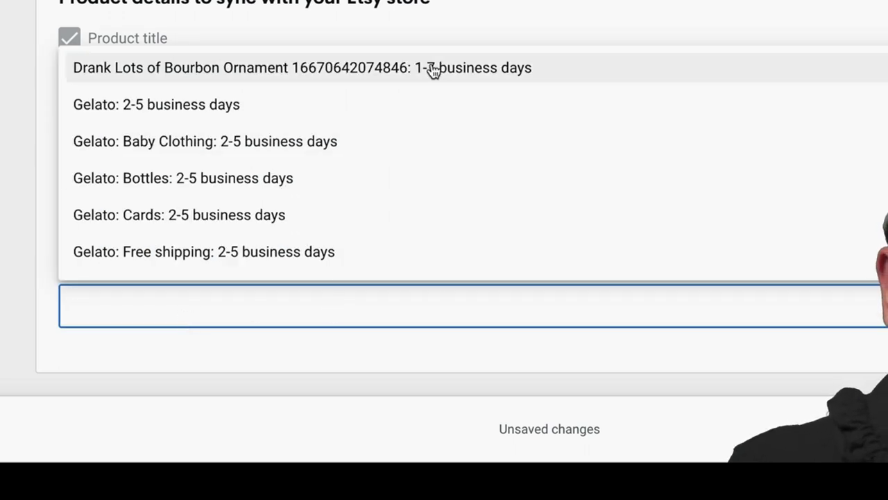
key(Down)
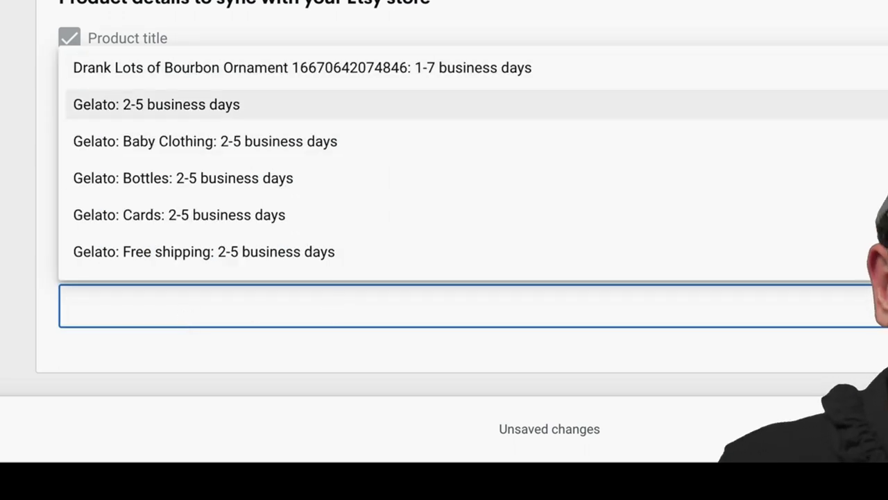
scroll(356, 265, down, 10)
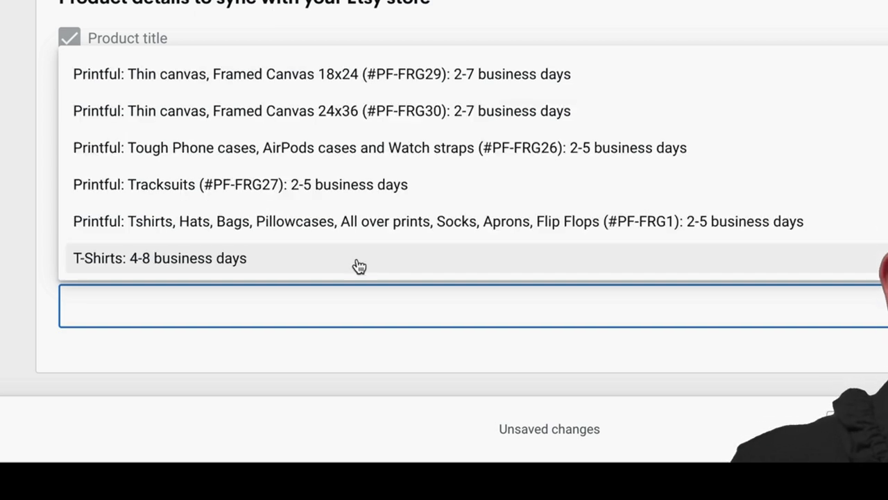
click(184, 266)
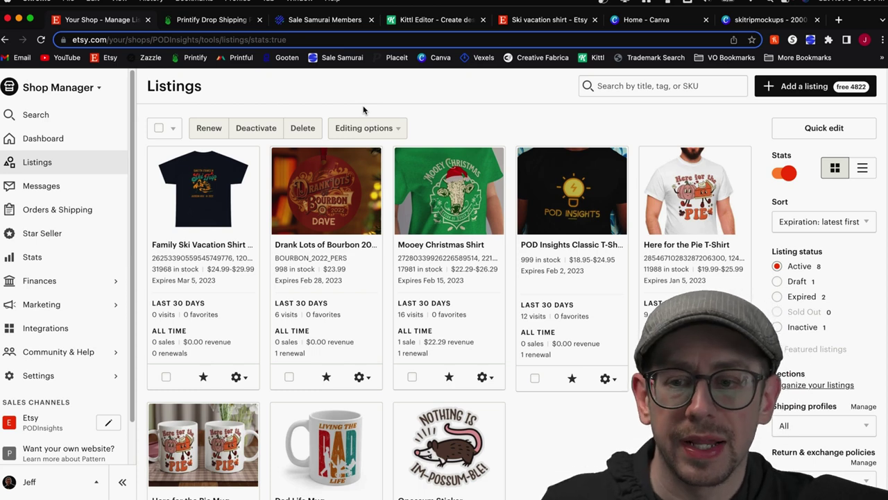
Open the Family Ski Vacation Shirt listing for editing and order its photos with the couple mockup first, flat lay second and single-woman mockup third.
click(217, 209)
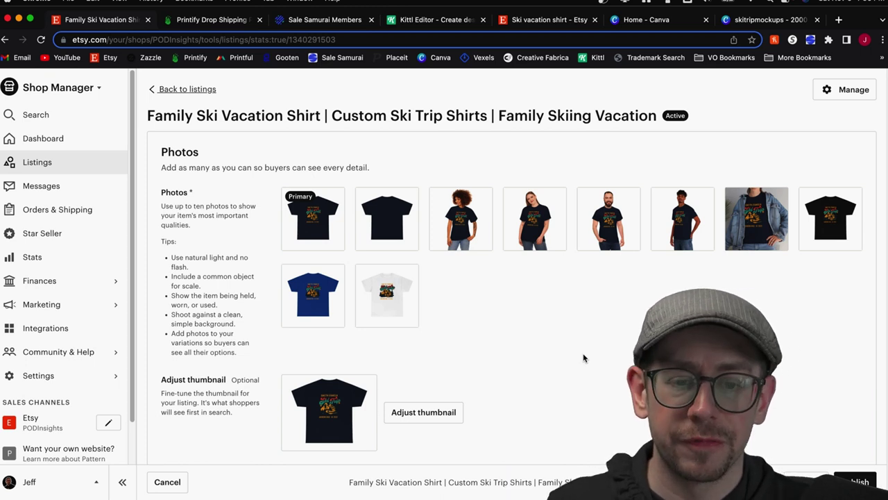
scroll(585, 356, down, 1)
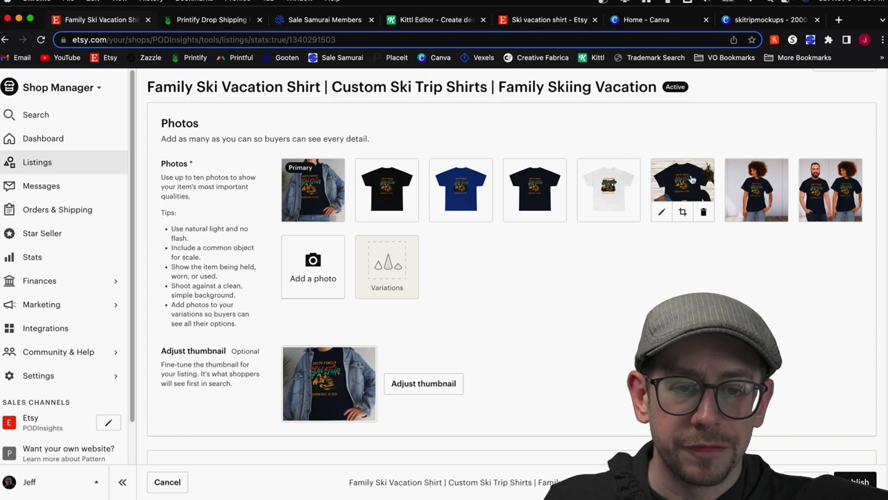
drag(683, 186, 305, 189)
drag(756, 189, 357, 189)
drag(830, 189, 333, 198)
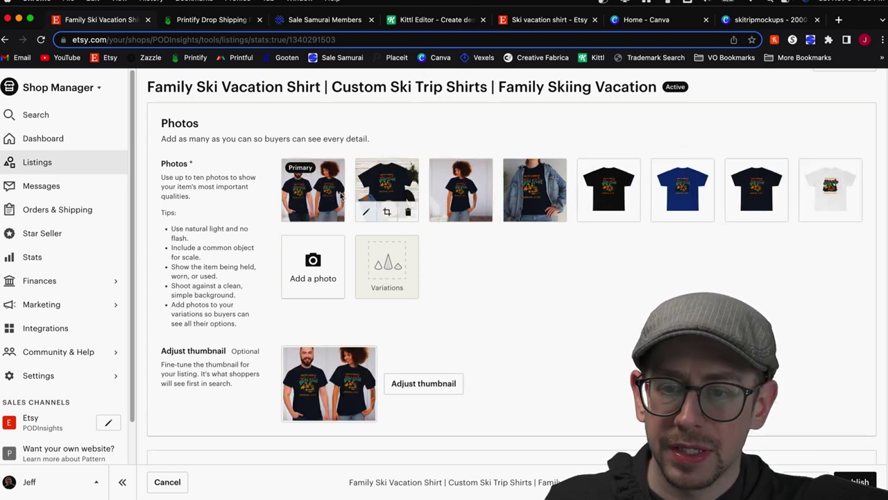
Adjust the listing thumbnail by zooming the primary photo in to the maximum on the shirt design, and save it.
scroll(526, 361, down, 3)
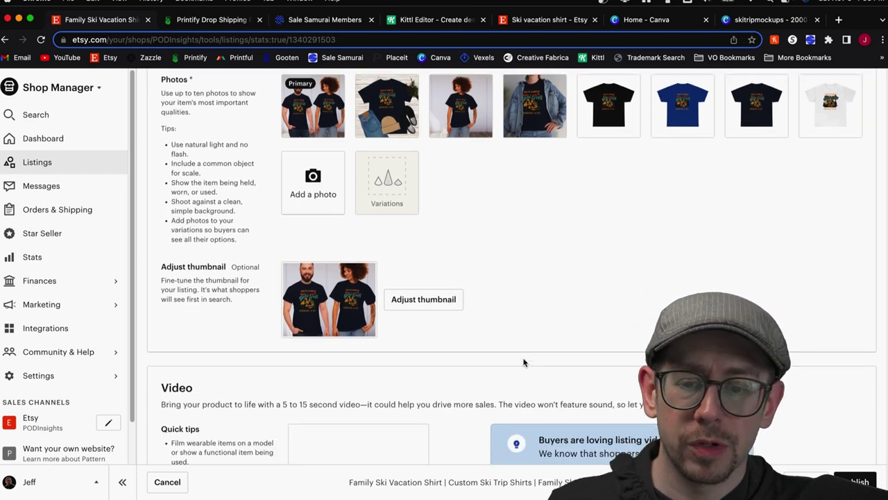
click(434, 304)
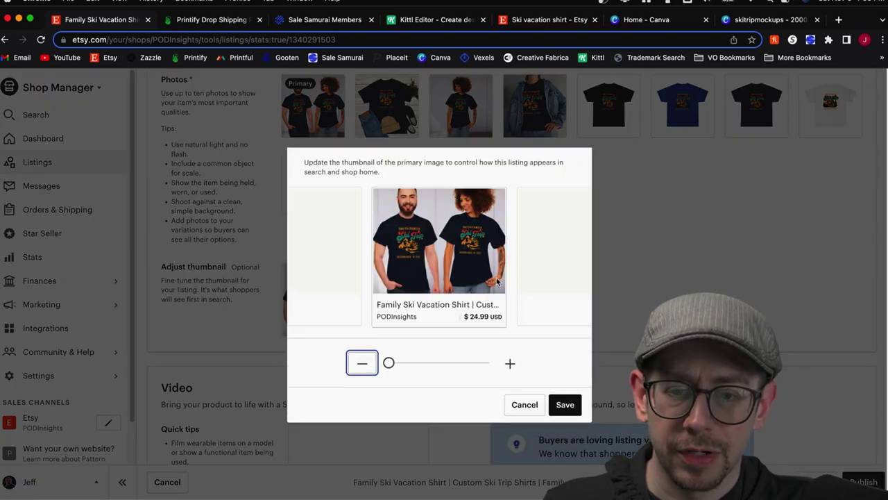
drag(389, 362, 486, 362)
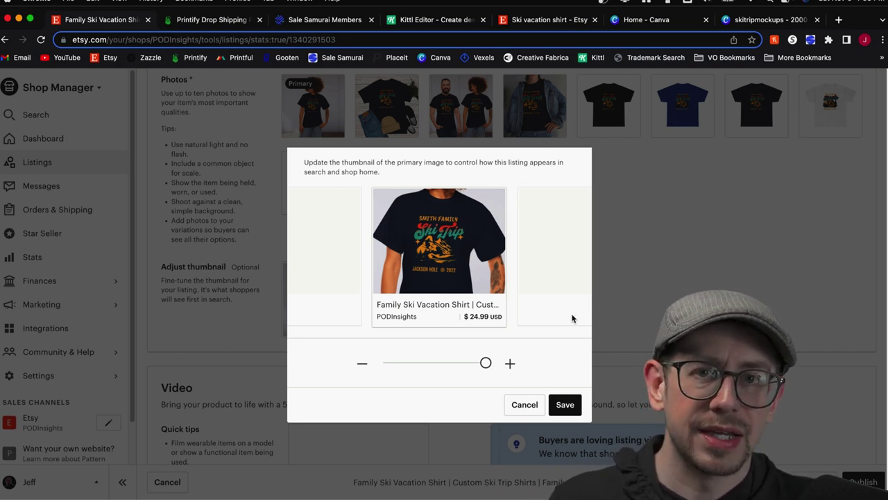
click(563, 402)
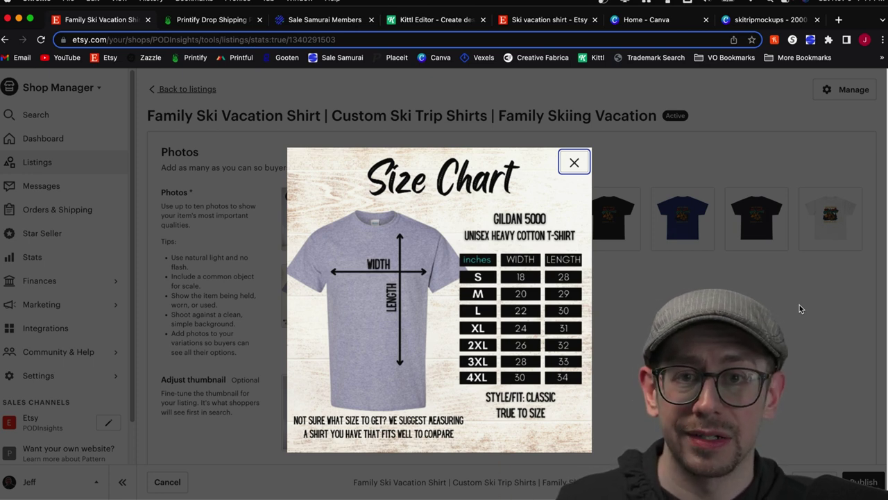
In the listing details, set who made the item to "Another company or person".
scroll(669, 285, down, 1)
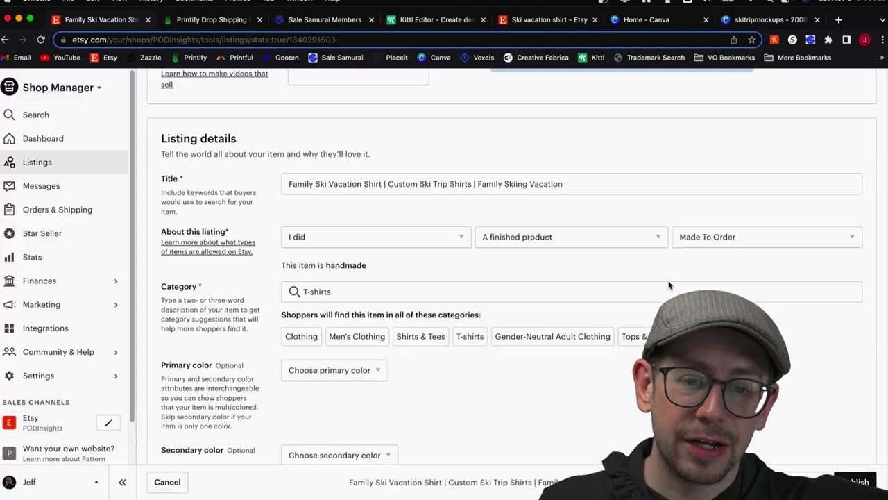
scroll(669, 282, down, 1)
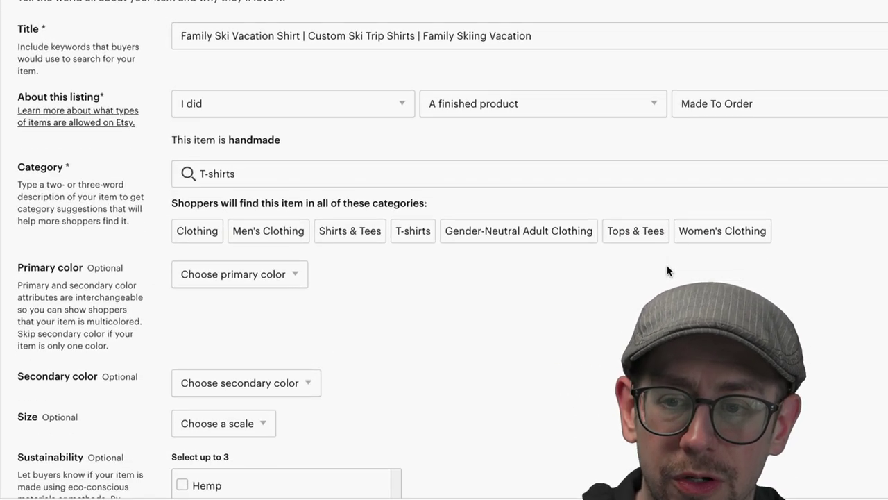
scroll(528, 243, down, 1)
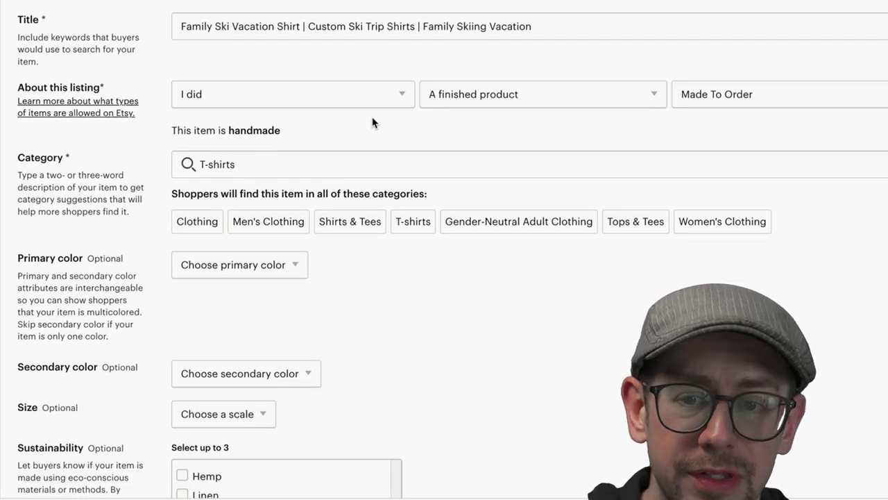
click(368, 94)
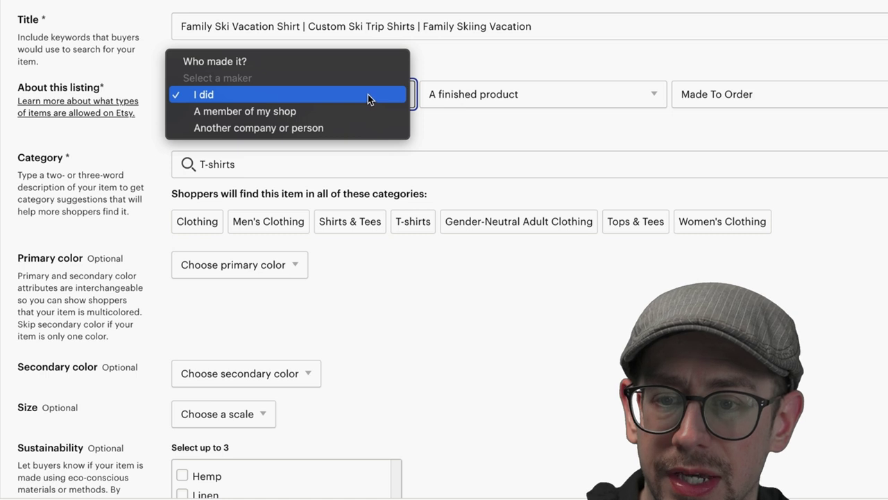
click(354, 130)
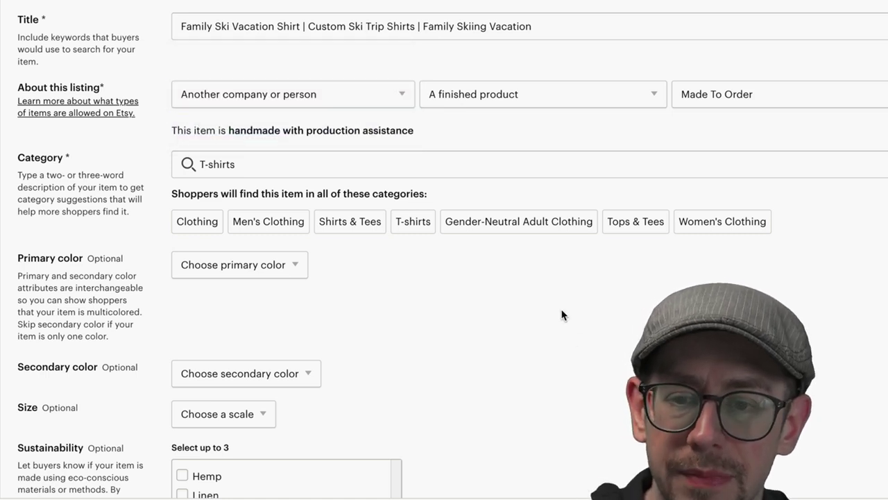
Change the category to Graphic Tees (T-shirts) under Gender-Neutral Adult Clothing, Tops & Tees.
scroll(559, 313, down, 3)
click(301, 53)
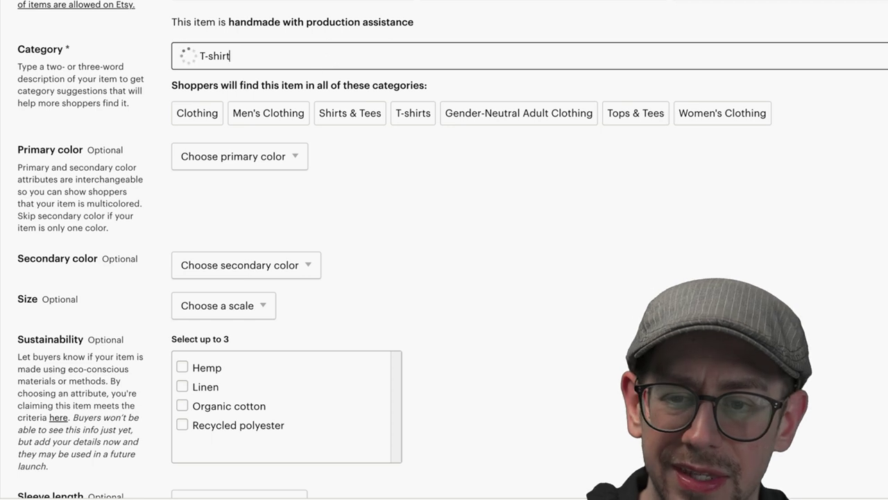
key(BackSpace)
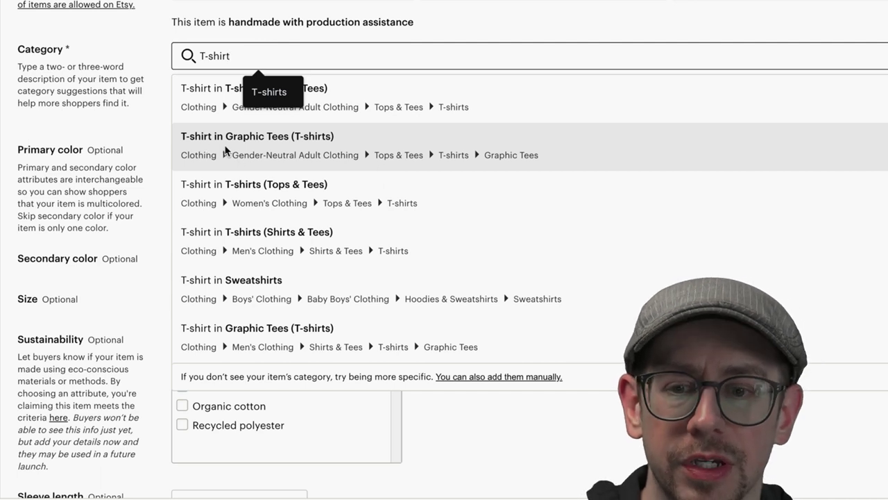
click(311, 154)
scroll(563, 181, down, 1)
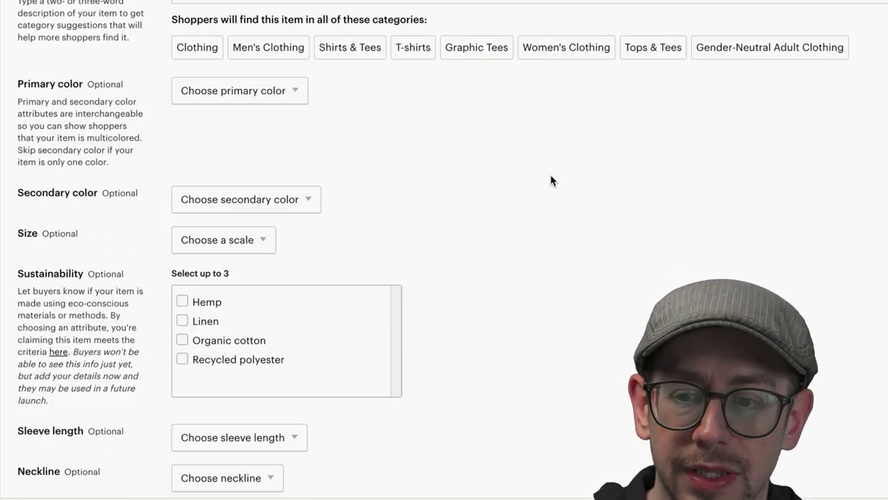
Set the sleeve length to Short sleeve and the neckline to Crew.
scroll(551, 180, down, 5)
click(281, 72)
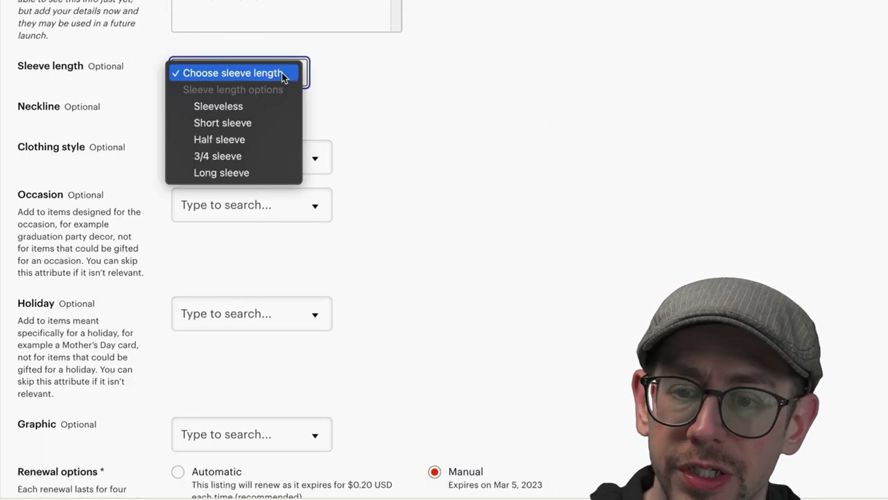
click(274, 122)
click(272, 120)
click(252, 165)
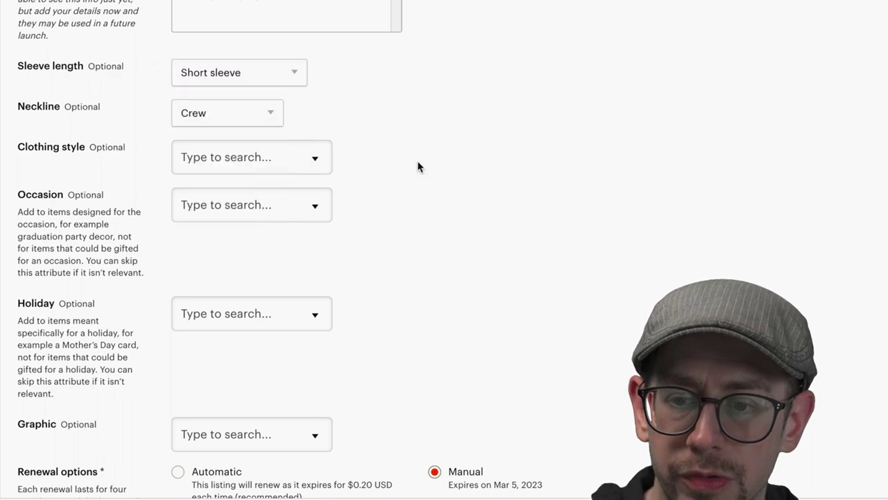
Set the Graphic attribute to "Travel & transportation" and review the renewal, type and description fields down to the production partners.
scroll(417, 166, down, 5)
click(310, 102)
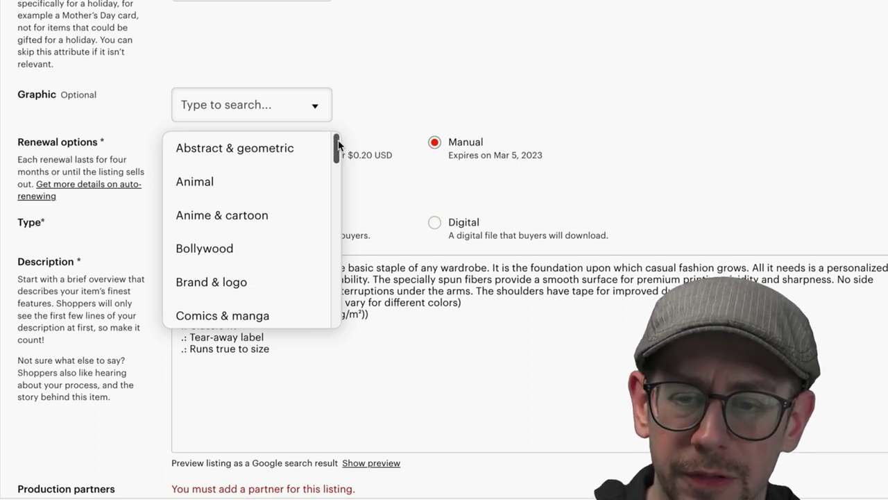
drag(339, 144, 268, 266)
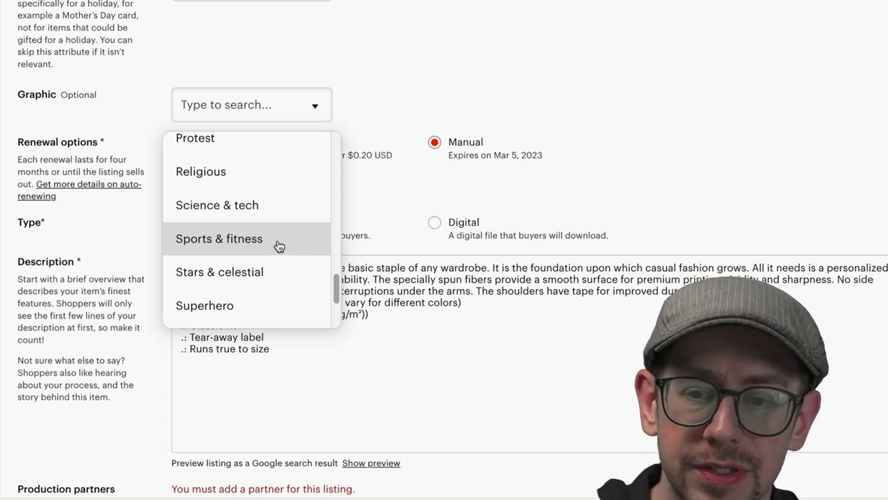
scroll(270, 253, down, 3)
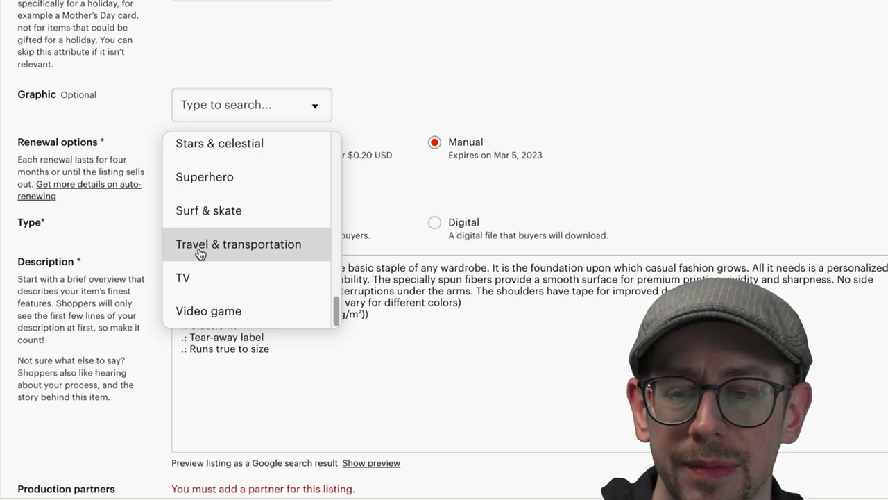
click(200, 251)
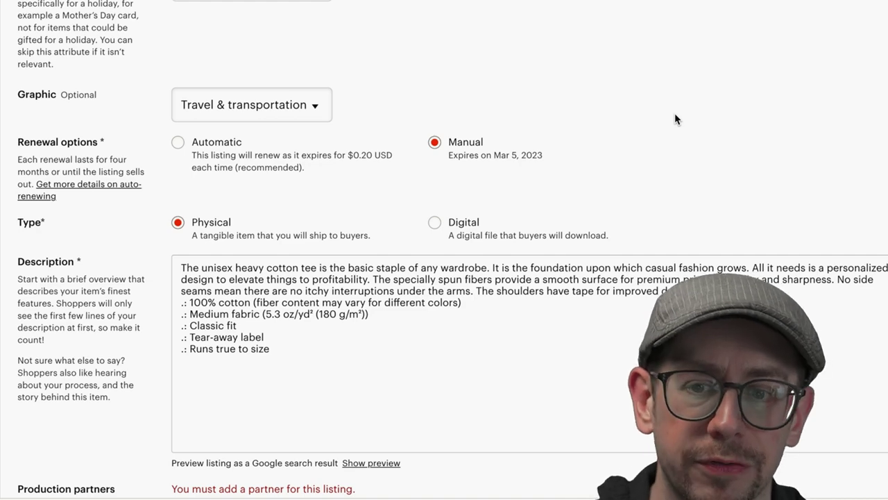
scroll(676, 120, down, 1)
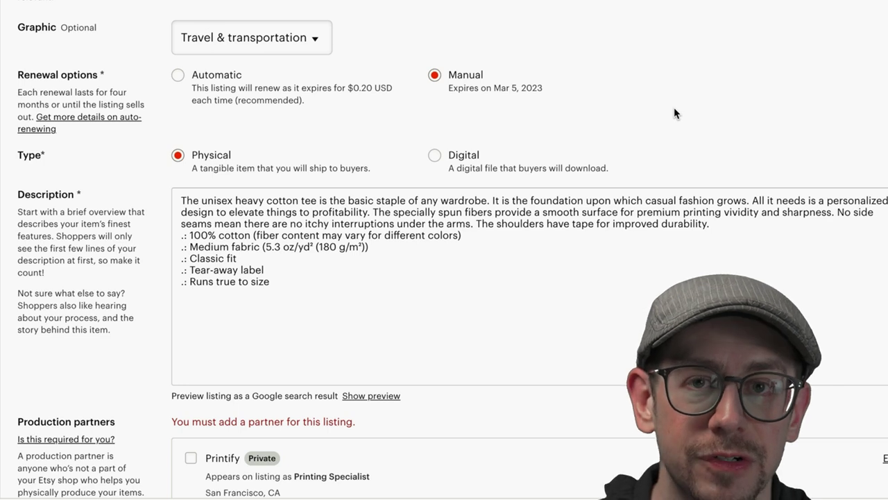
scroll(674, 108, down, 1)
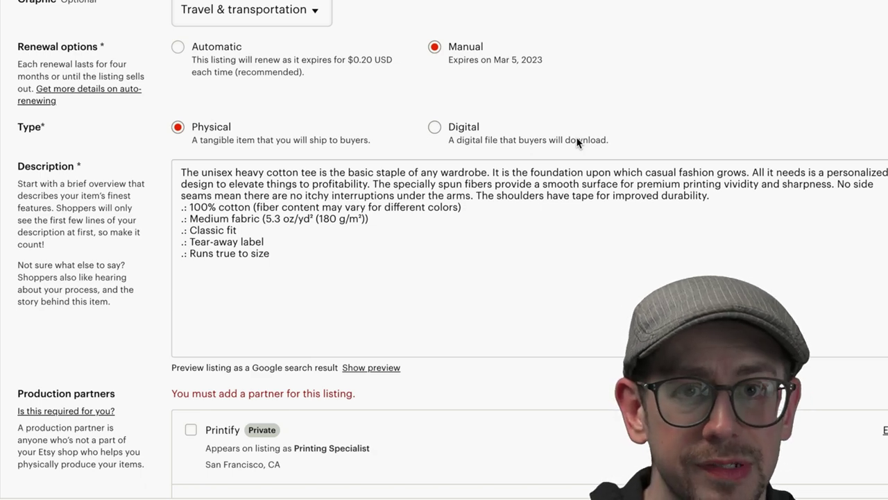
Select Printify as the listing's production partner.
scroll(587, 306, down, 1)
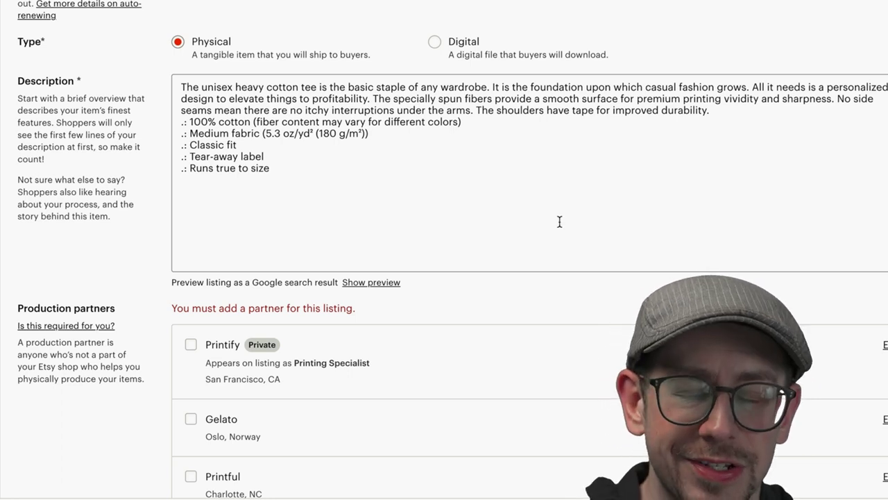
scroll(474, 211, down, 1)
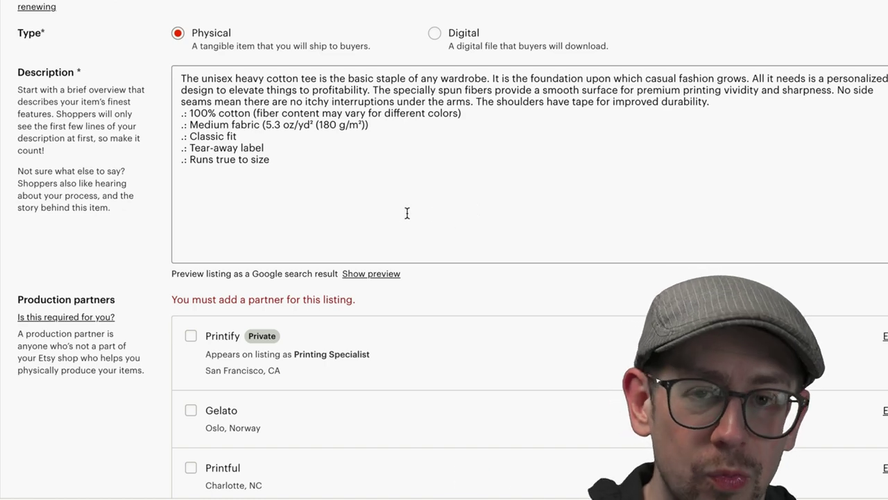
scroll(412, 243, down, 4)
click(191, 35)
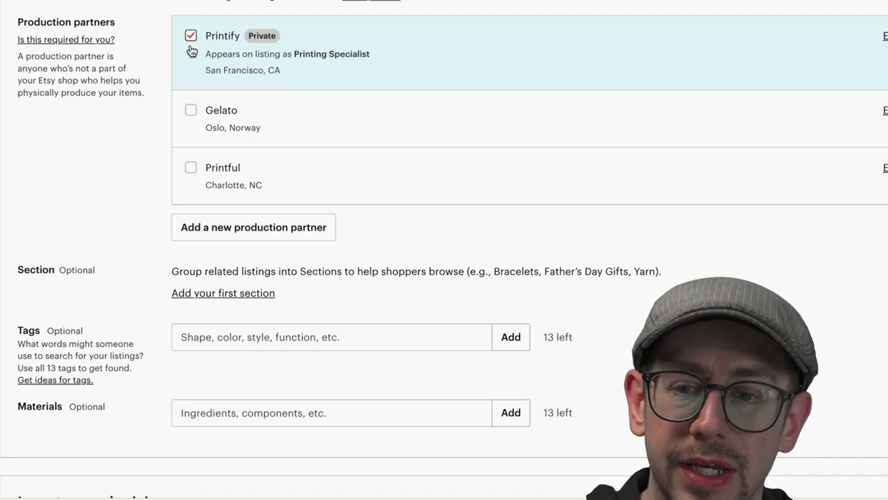
Paste the prepared keywords into the listing's tags and add them.
scroll(188, 54, down, 2)
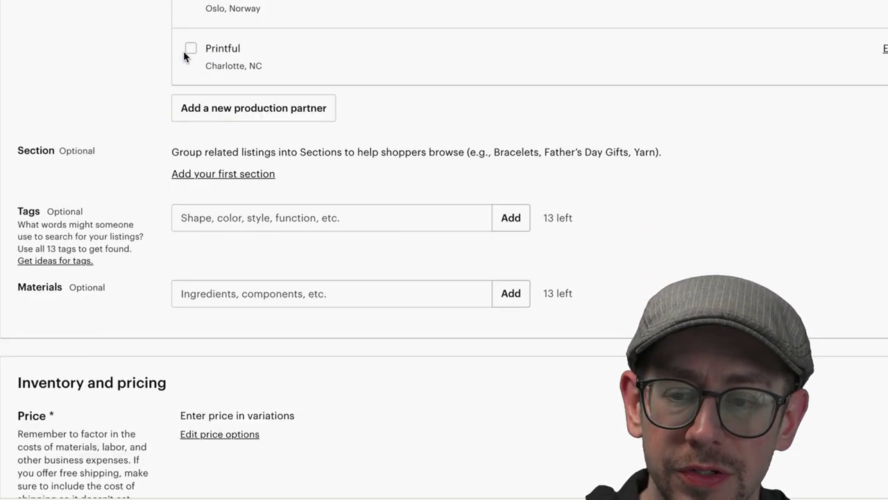
scroll(683, 173, down, 2)
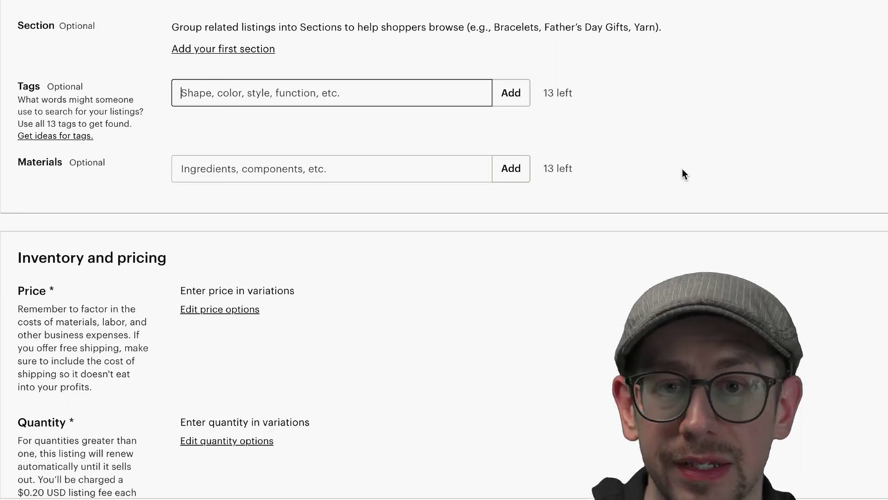
key(ctrl+v)
key(Return)
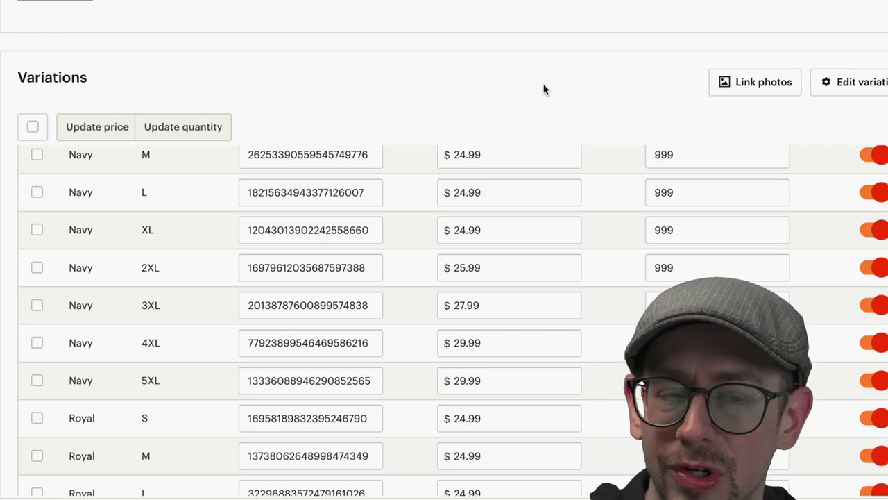
Remove the 4XL and 5XL sizes from the listing's variations and update them.
click(852, 91)
scroll(388, 184, down, 1)
scroll(364, 176, down, 3)
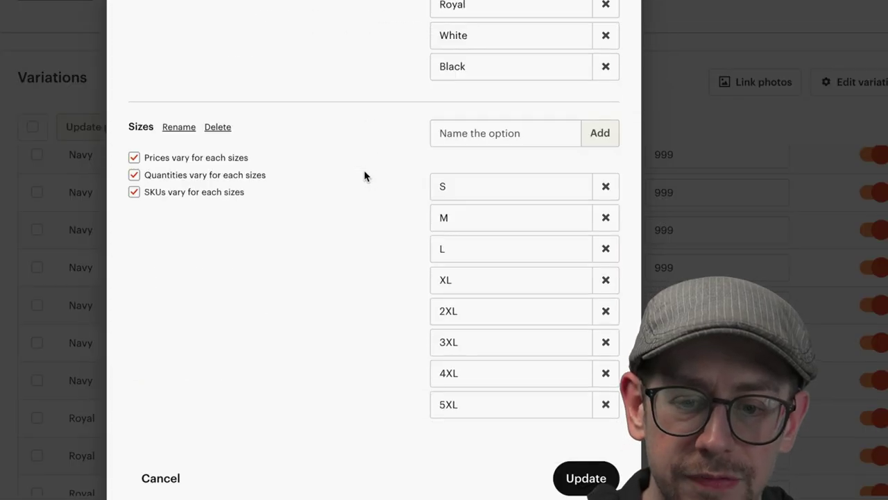
click(606, 374)
click(605, 404)
click(586, 477)
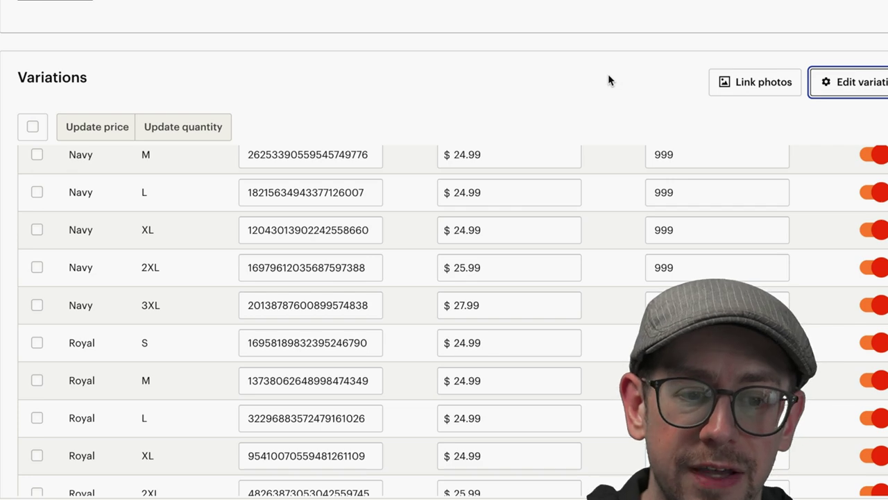
Turn on personalization and instruct buyers to enter the design's name, location and year, see sample photos for text placement, and message before ordering with any questions.
scroll(608, 80, down, 15)
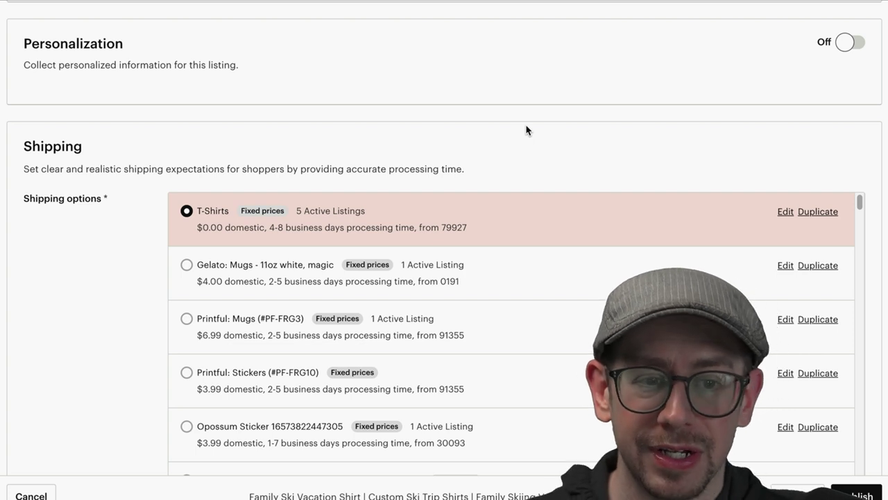
click(850, 43)
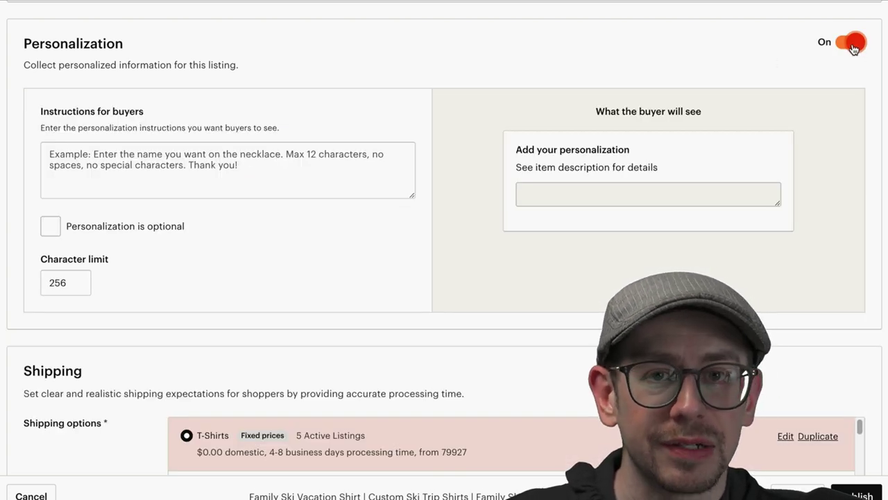
scroll(854, 48, down, 1)
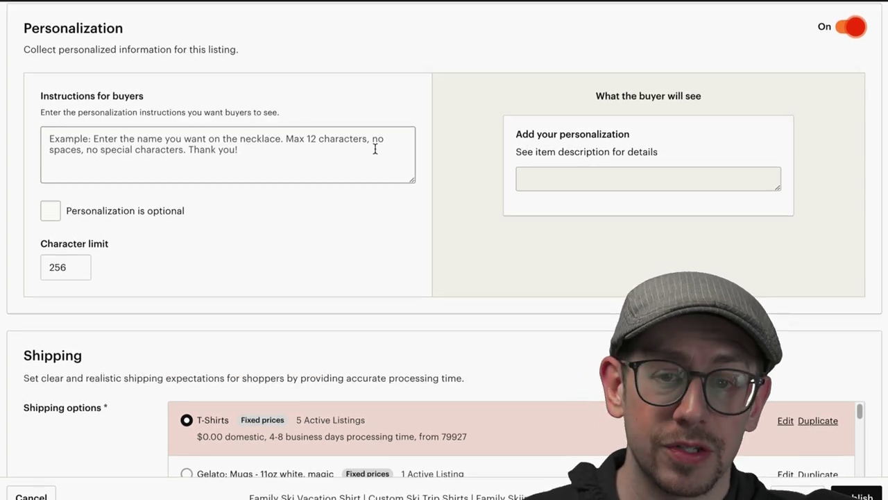
click(374, 147)
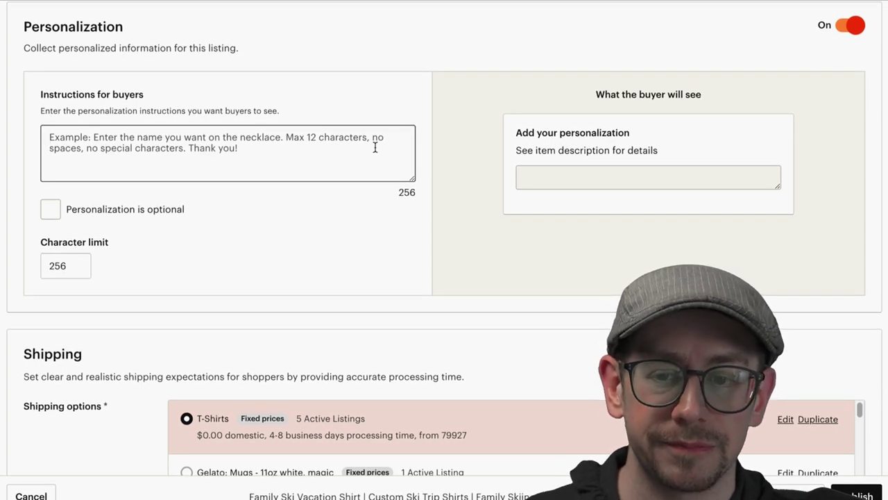
text(Enter the name, location, and year that you would like in the design - see sample photos for text placement. Please message us before ordering if you have any questions.)
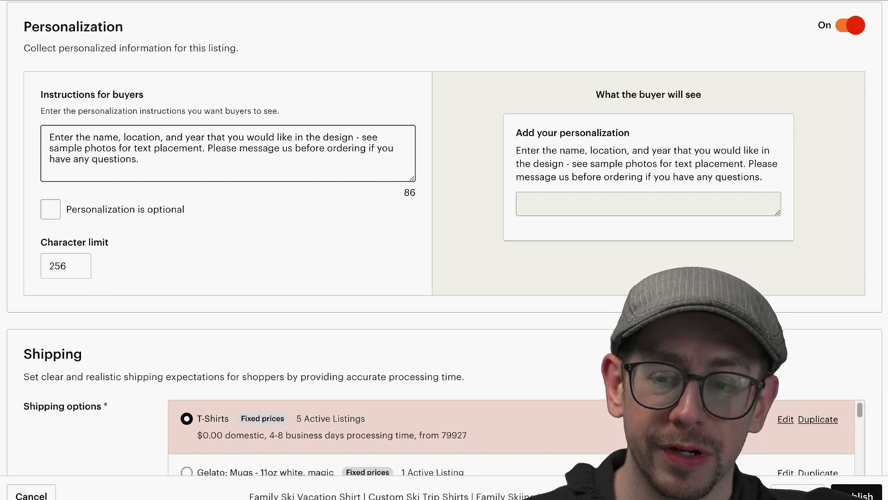
click(304, 249)
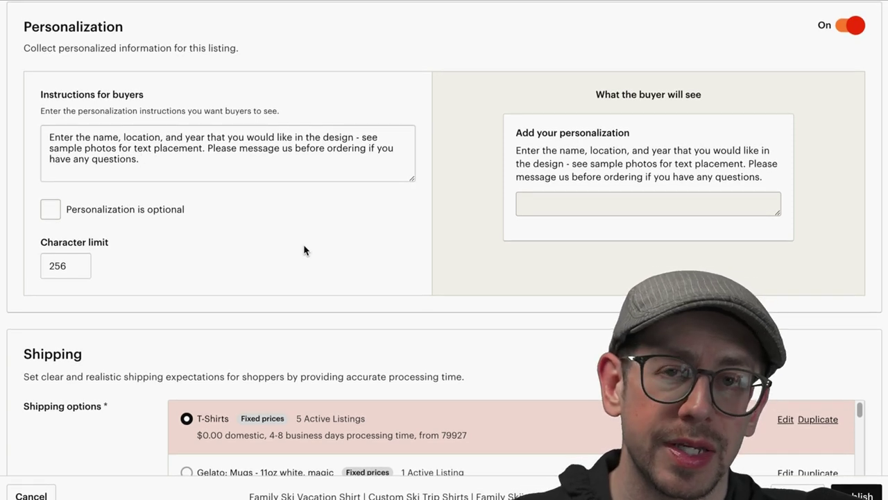
Keep personalization required for buyers and set its character limit to 100.
click(50, 209)
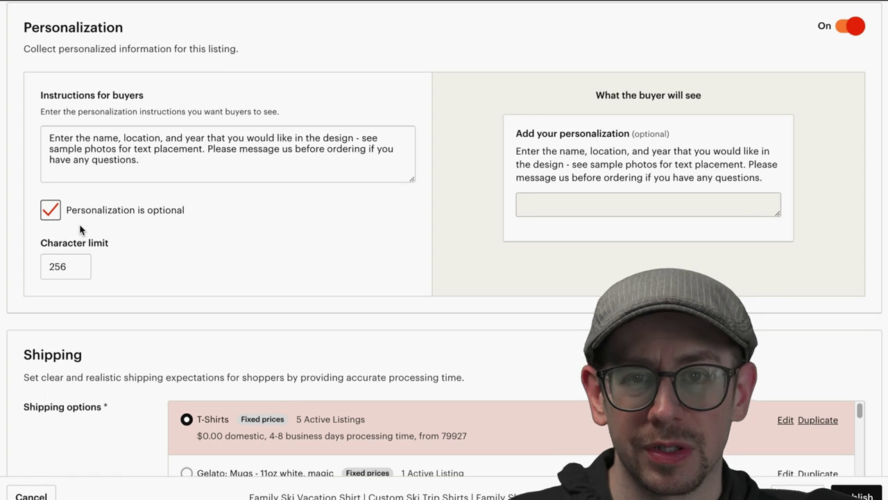
click(158, 213)
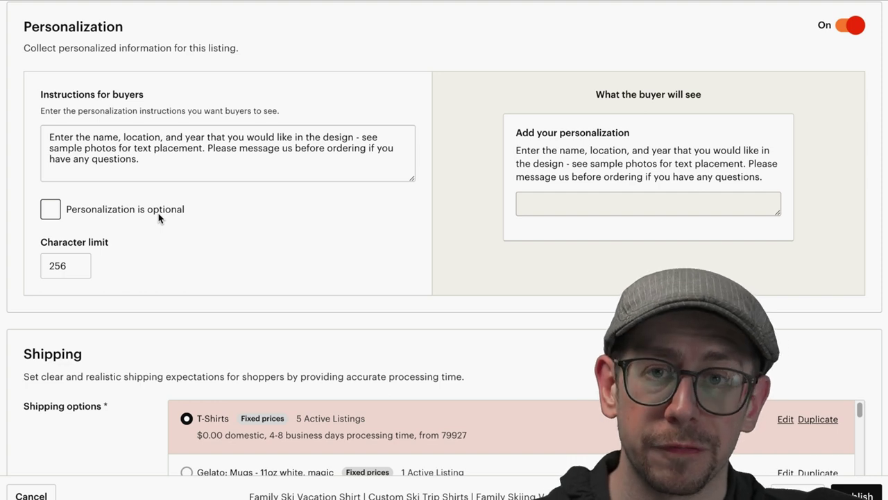
scroll(158, 217, down, 1)
drag(89, 250, 26, 250)
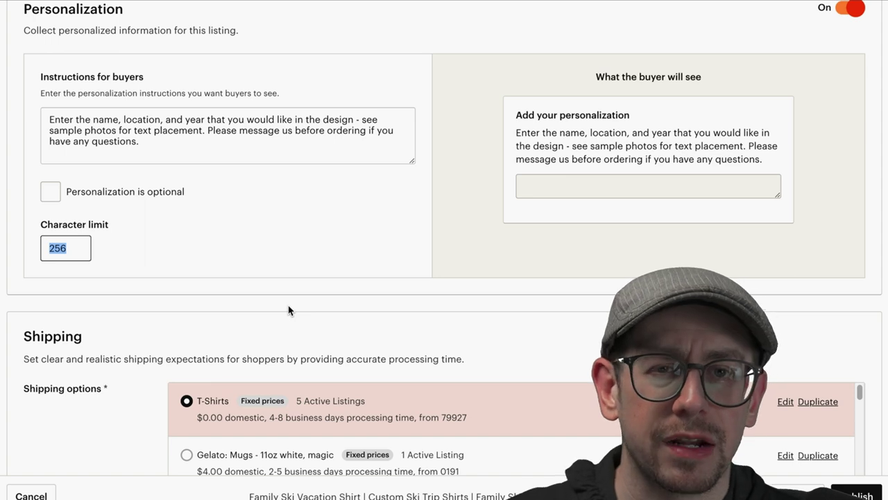
text(100)
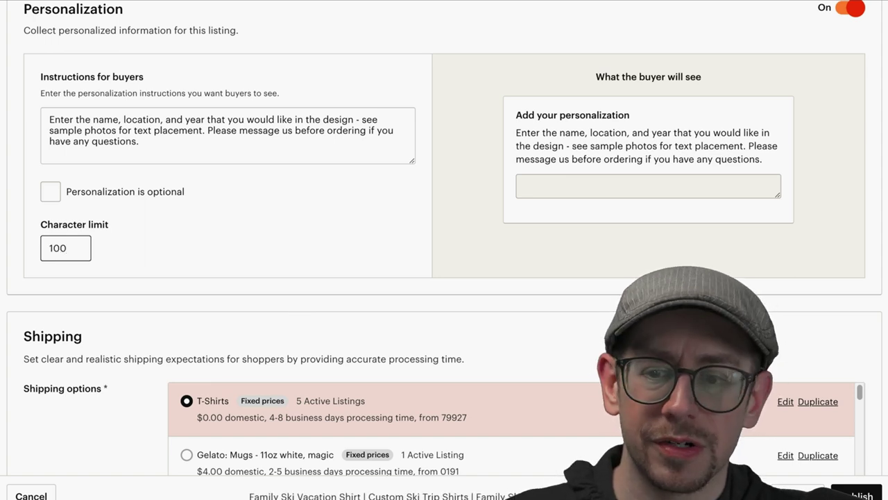
click(427, 291)
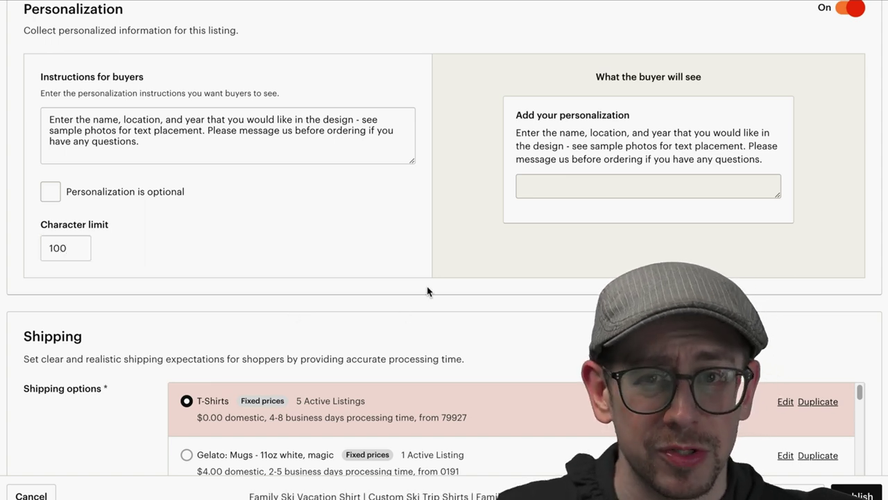
Apply the "No returns or exchanges" policy to the listing and open the published listing page.
scroll(428, 291, down, 5)
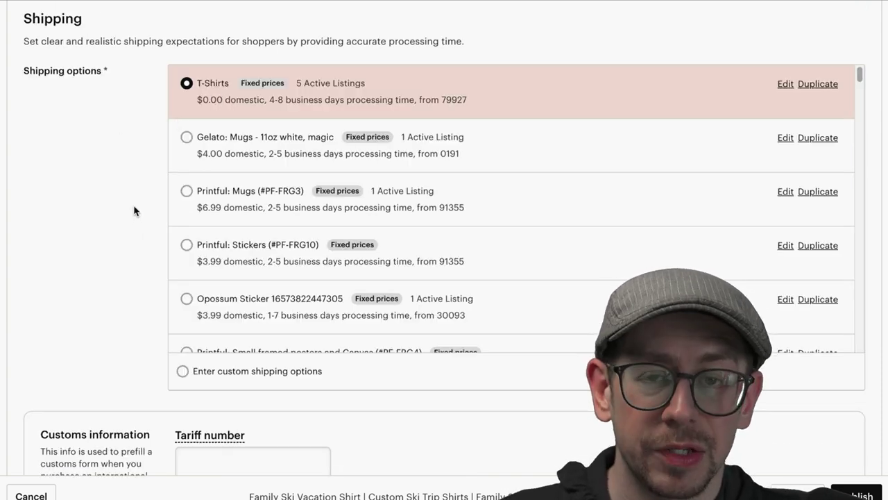
scroll(134, 208, down, 13)
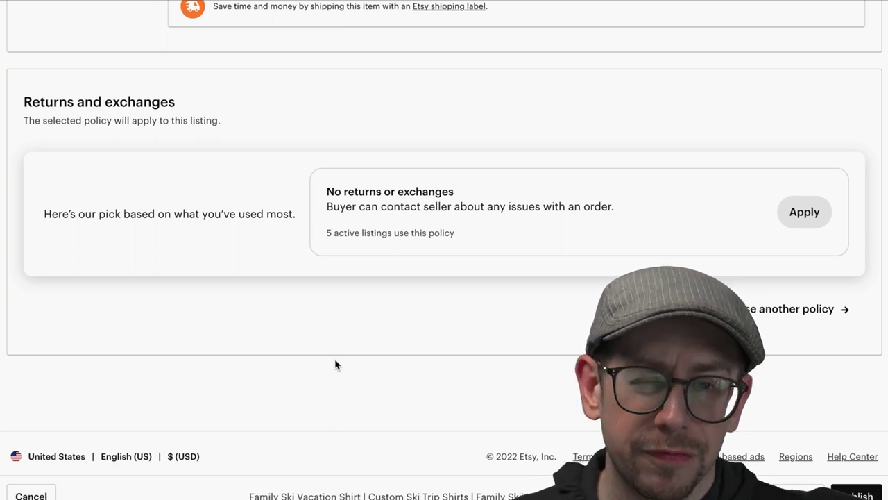
click(796, 221)
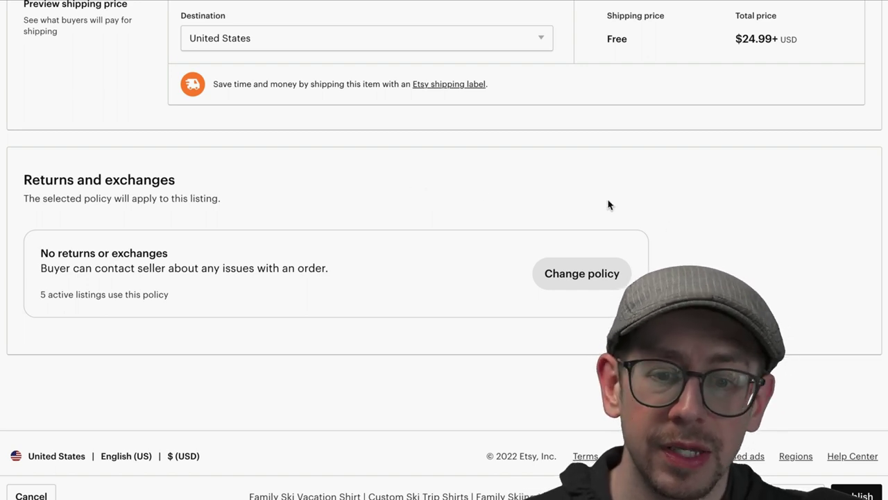
click(354, 265)
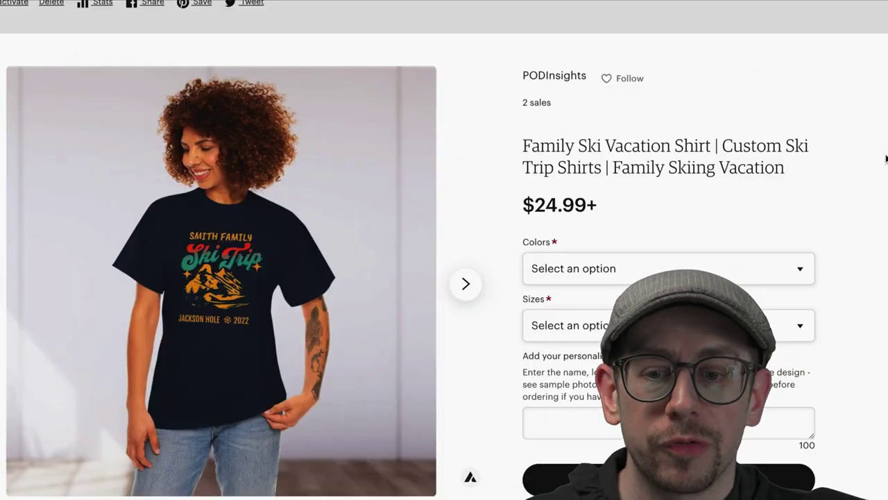
Browse the published listing's photos from the model mockup through to the size chart.
scroll(886, 167, down, 2)
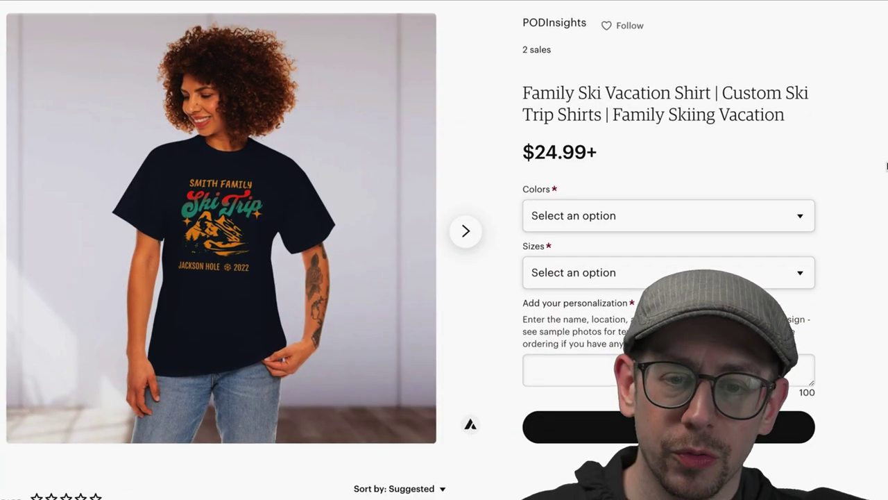
click(465, 224)
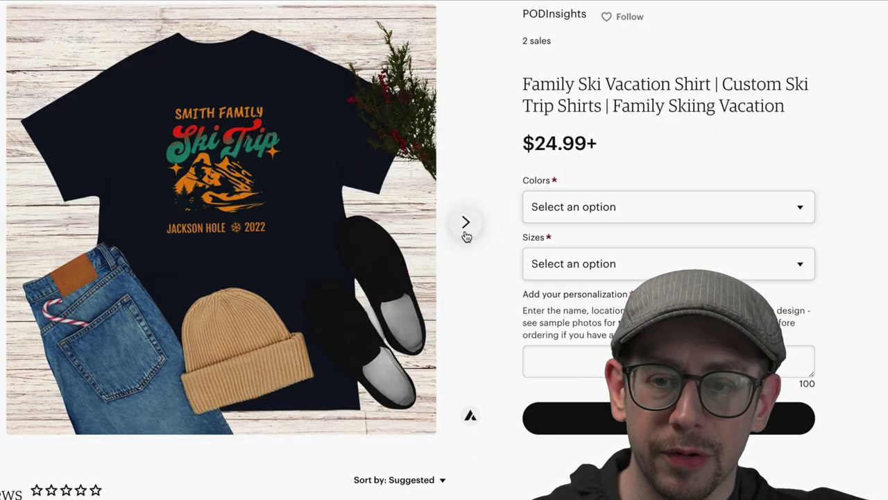
click(465, 238)
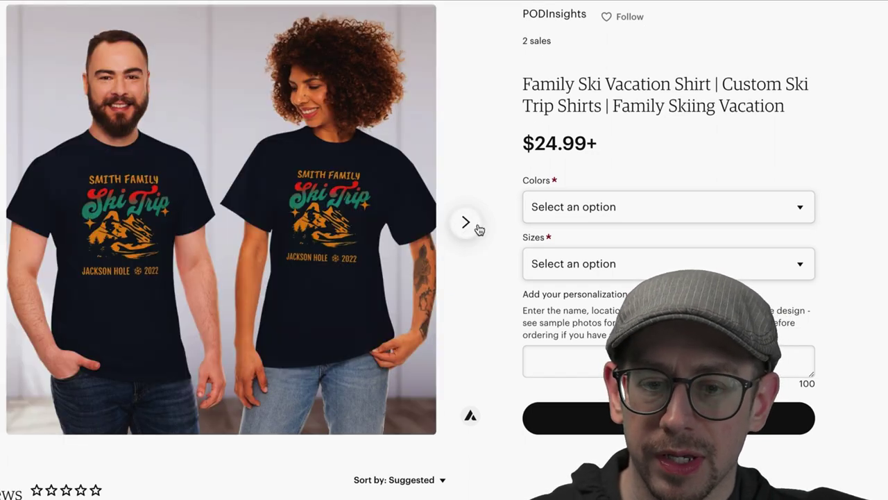
click(468, 225)
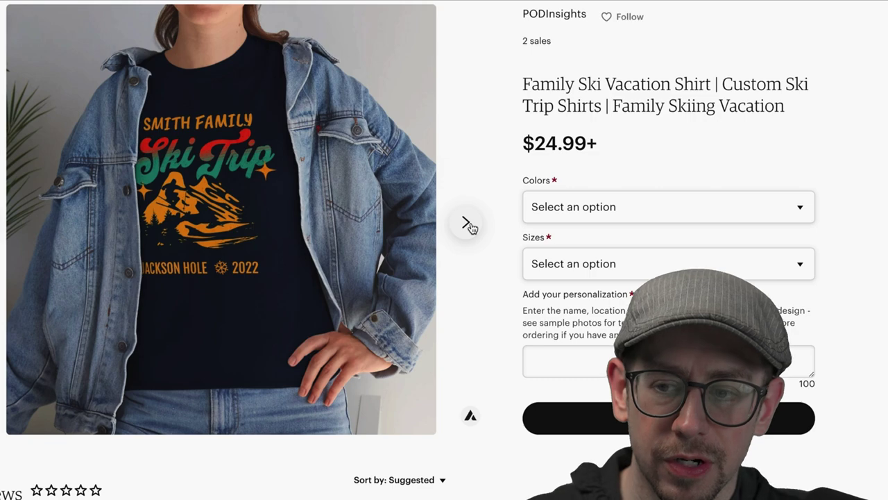
click(467, 224)
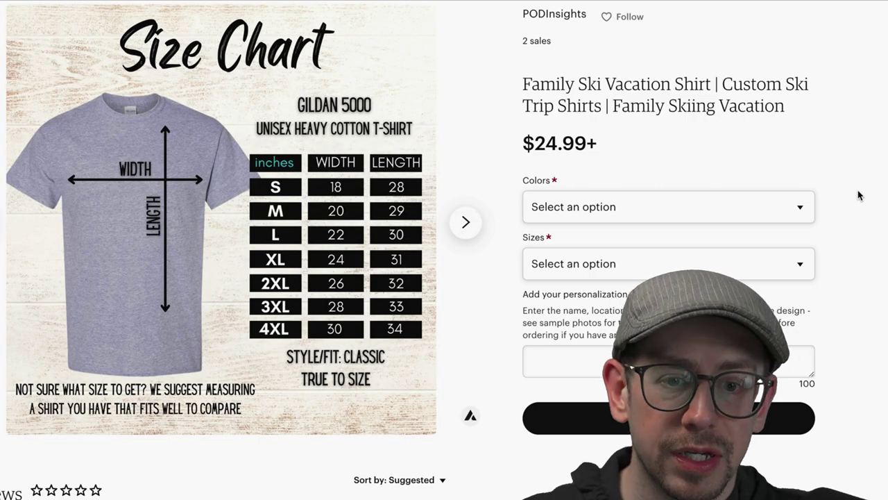
Choose the Navy color and size M in the published listing's purchase options.
scroll(859, 196, down, 3)
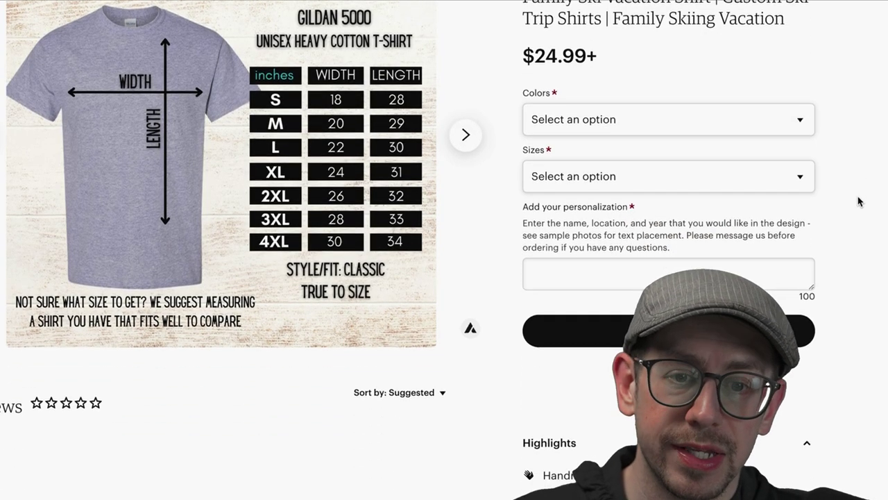
scroll(858, 200, down, 1)
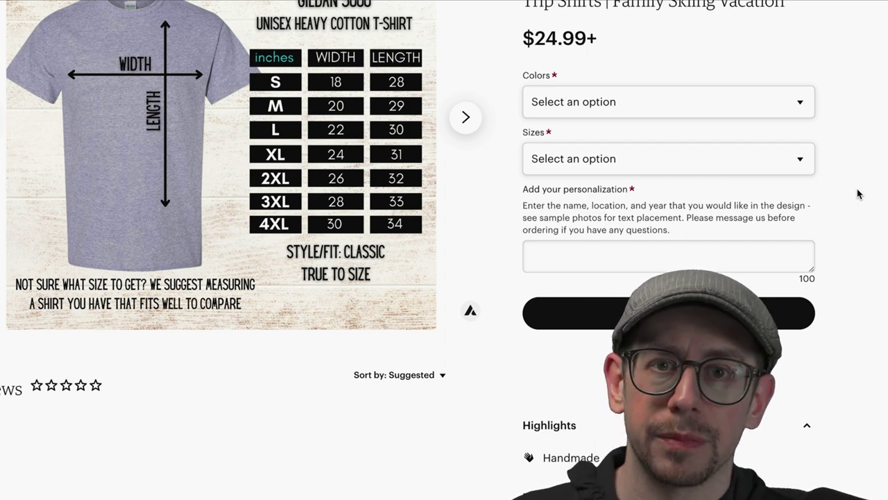
click(775, 105)
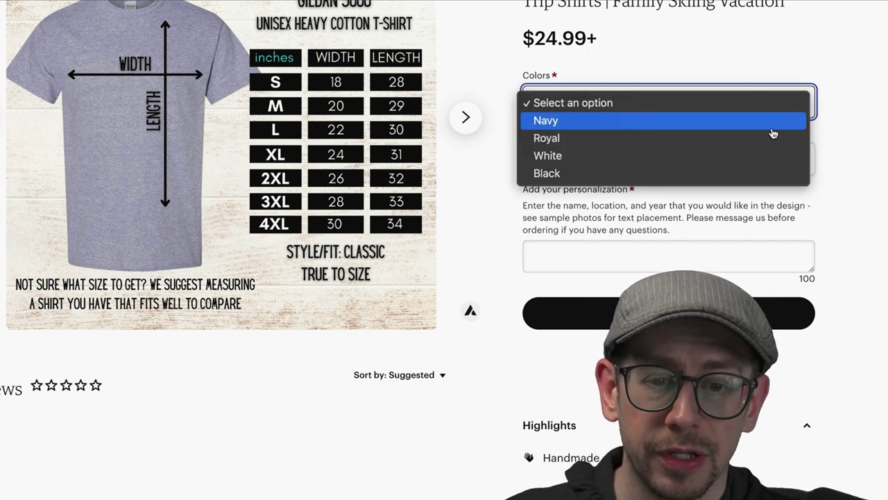
click(745, 126)
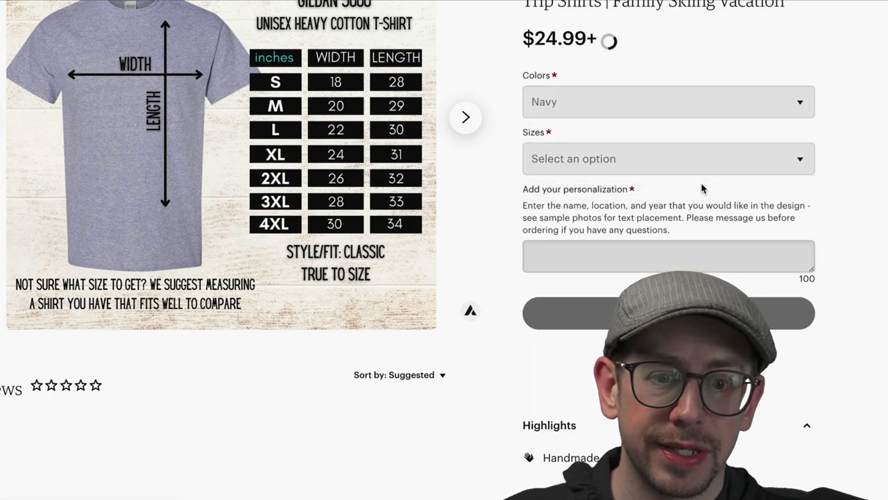
click(693, 169)
click(678, 195)
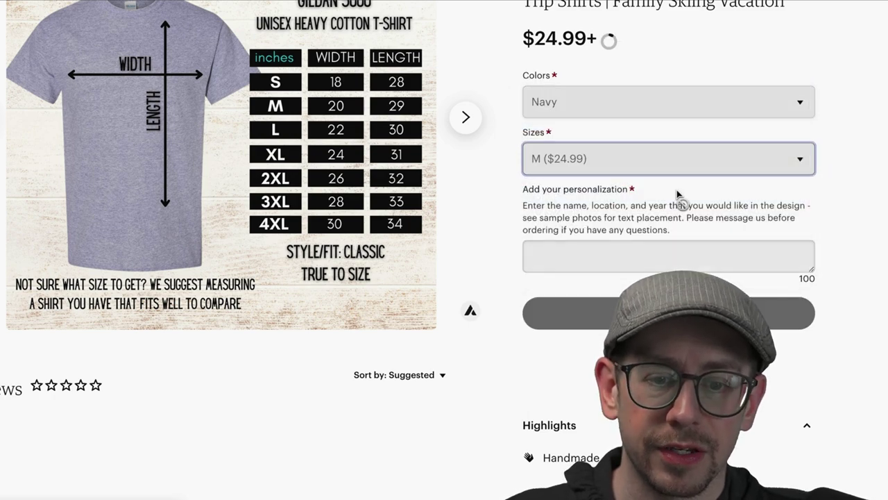
Review the buyer's personalization instructions and place the cursor in the personalization text box.
scroll(675, 192, down, 1)
scroll(583, 143, down, 1)
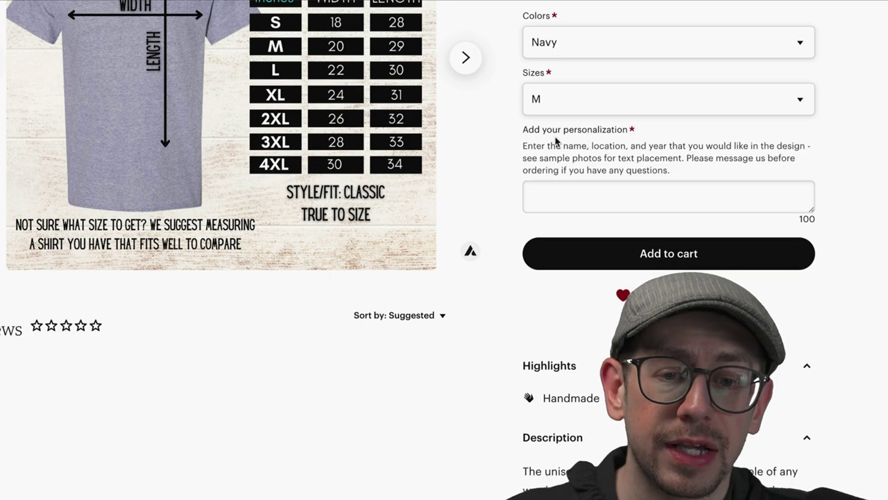
scroll(597, 156, down, 1)
click(612, 166)
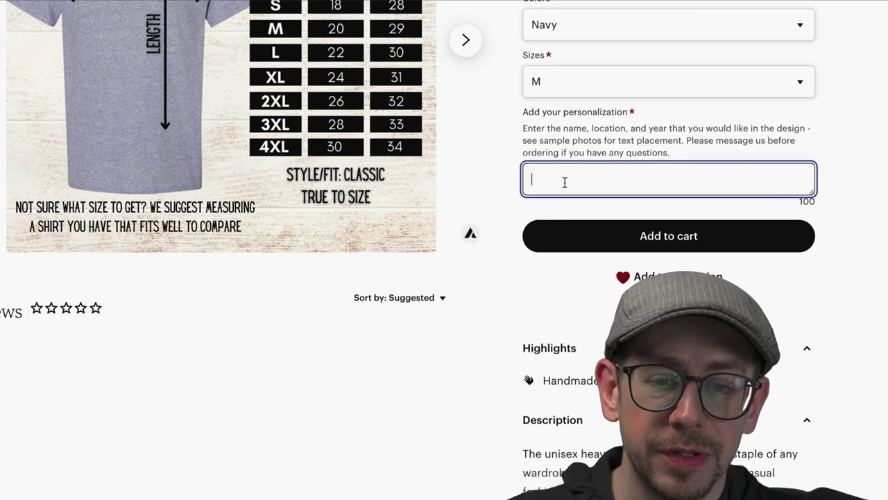
drag(676, 158, 522, 128)
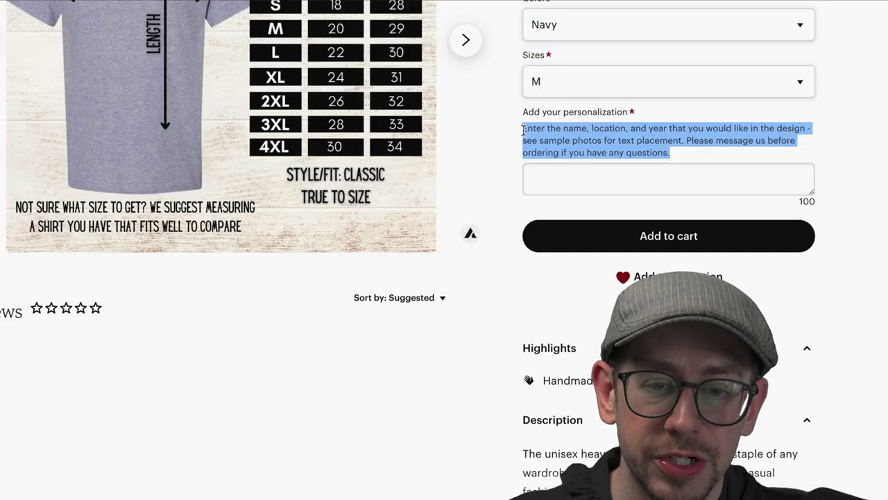
click(620, 183)
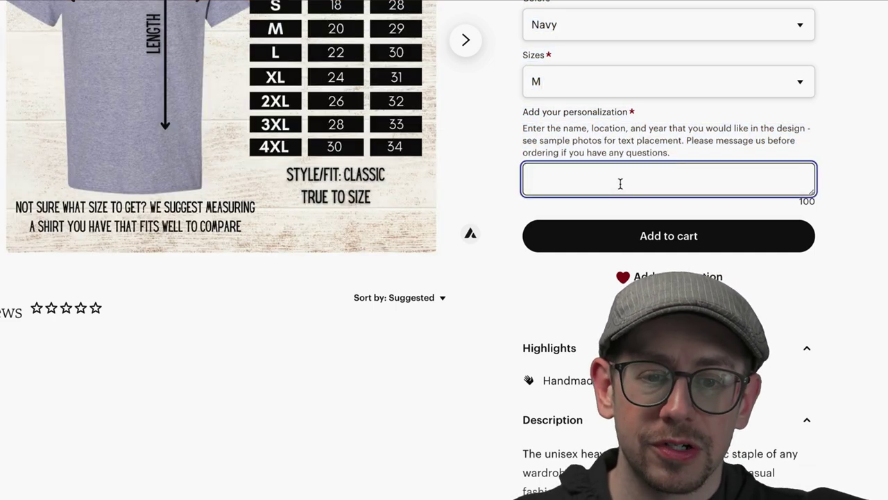